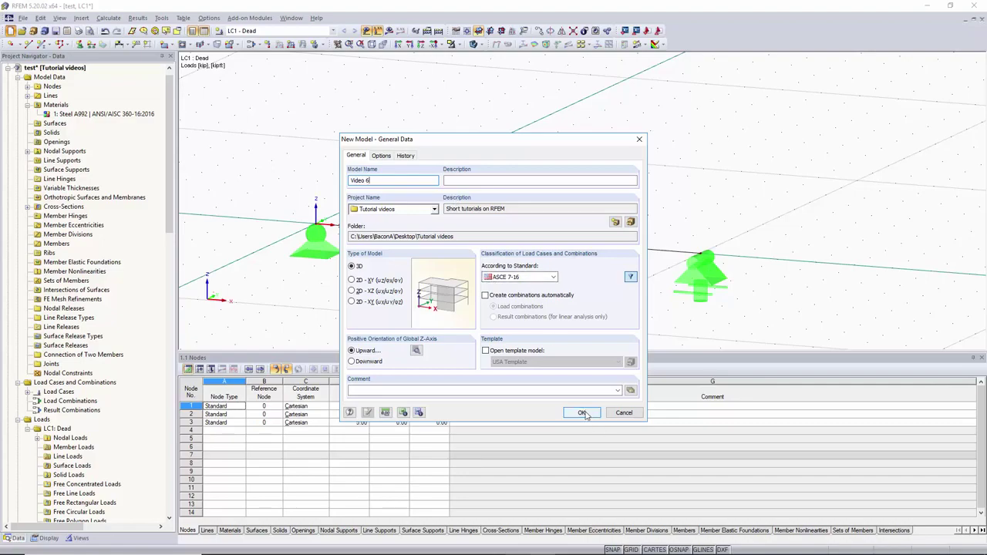
Create the 3D model Video 6 in the Tutorial videos project with the ASCE 7-16 standard.
click(582, 413)
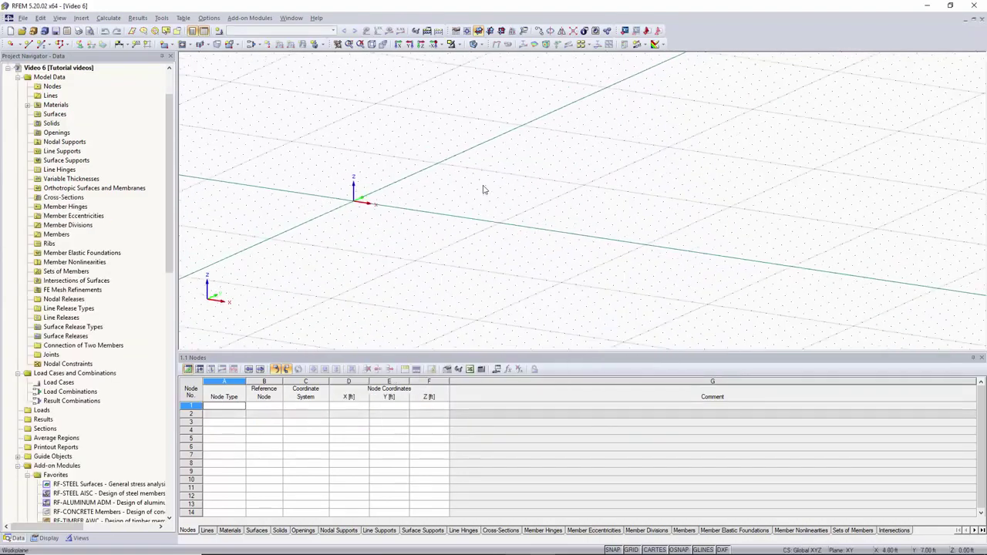
Draw a single 10 ft line from the origin along the global X axis.
scroll(484, 189, down, 3)
middle_drag(485, 190, 489, 229)
ctrl+middle_drag(489, 229, 517, 230)
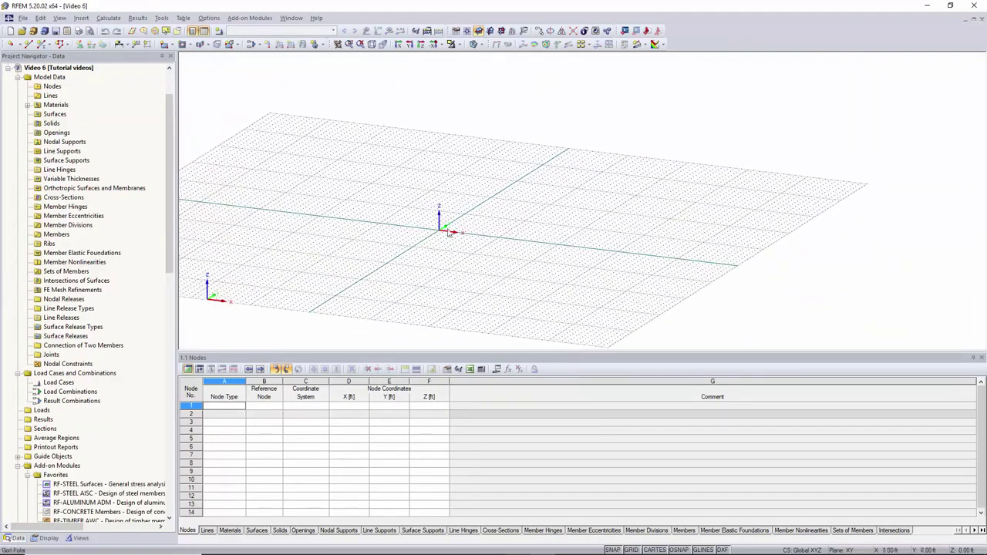
scroll(455, 232, up, 4)
middle_drag(457, 233, 396, 223)
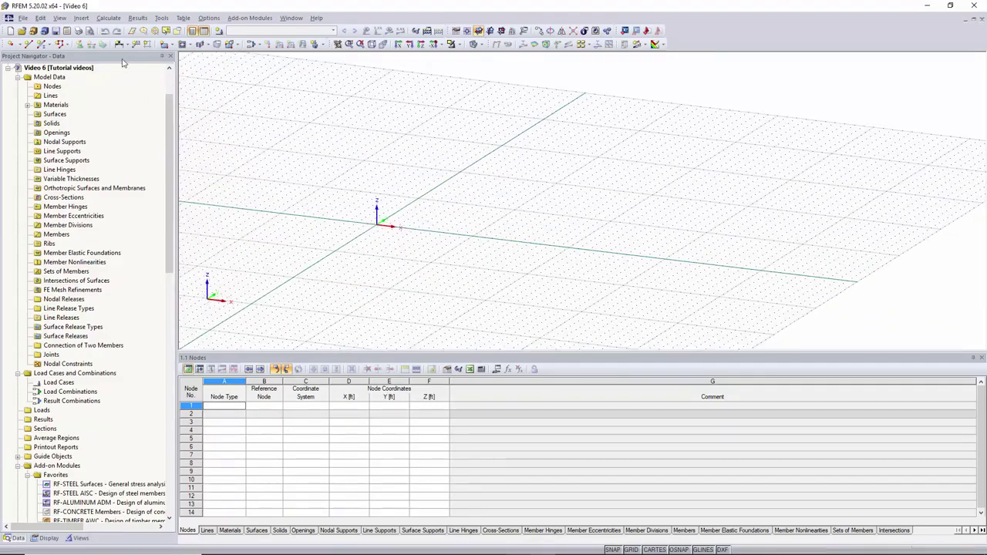
click(30, 46)
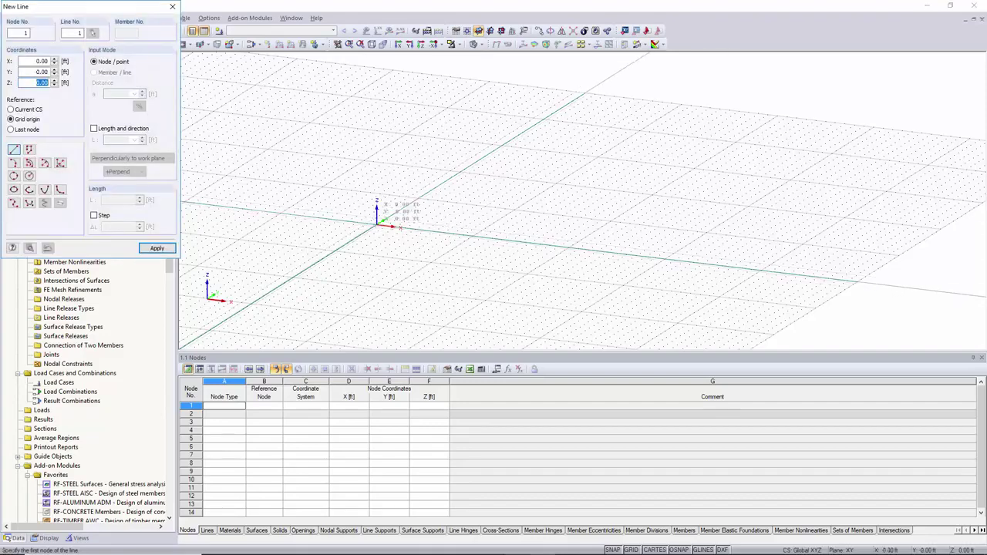
click(377, 223)
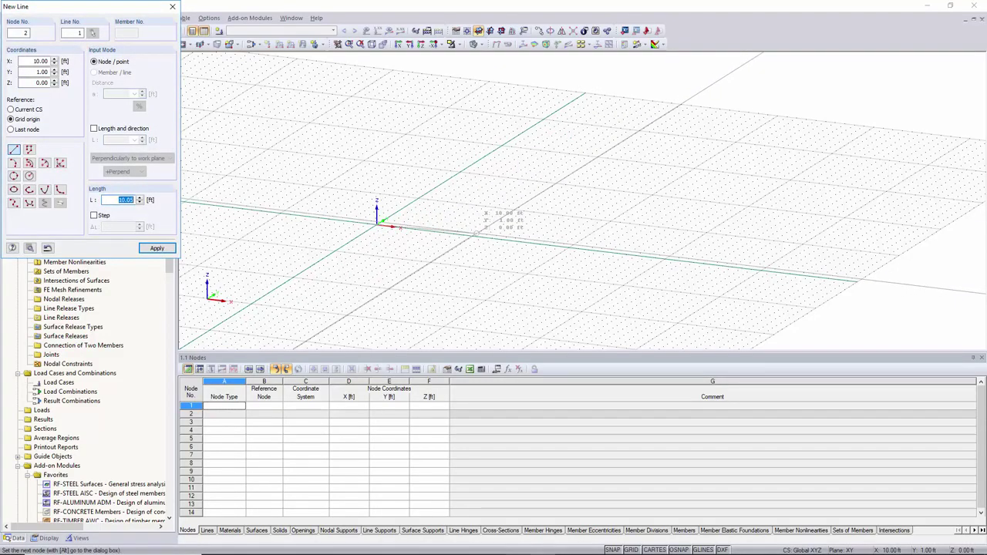
click(473, 235)
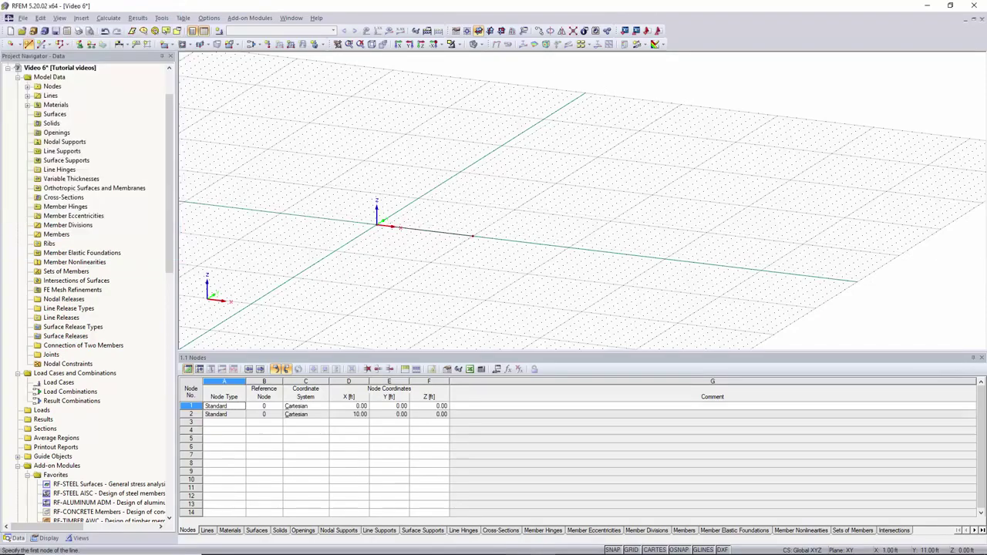
Place a hinged nodal support on the line's start node at the origin.
scroll(462, 185, up, 2)
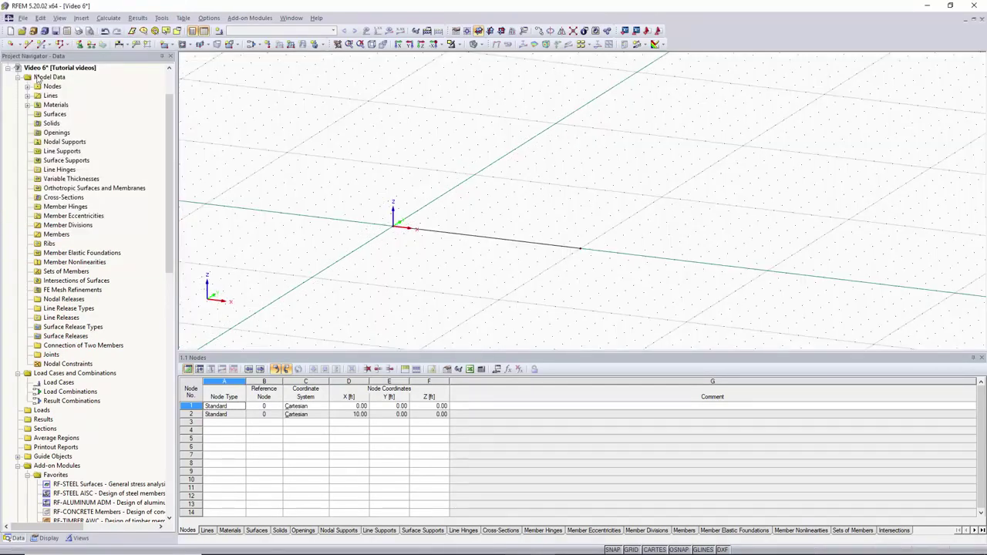
click(80, 44)
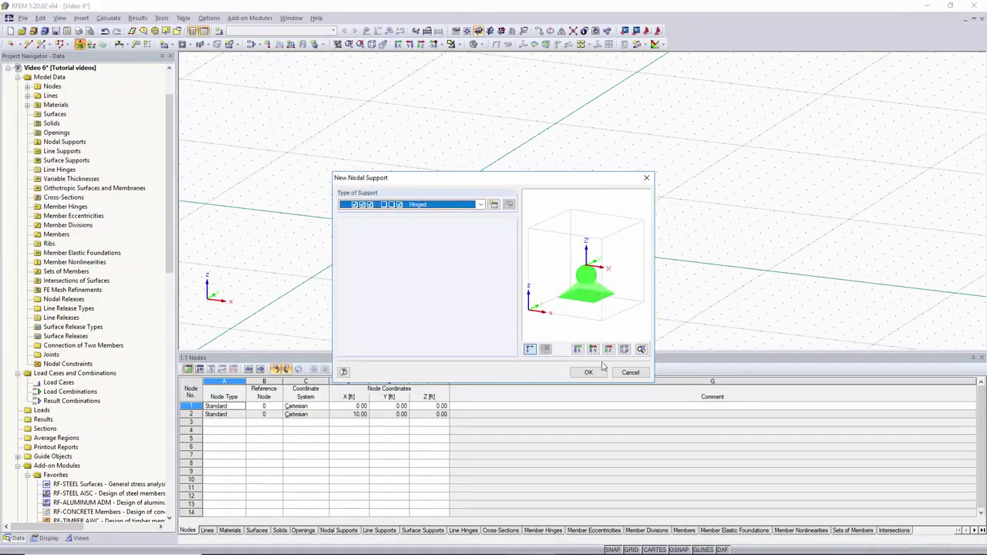
click(594, 372)
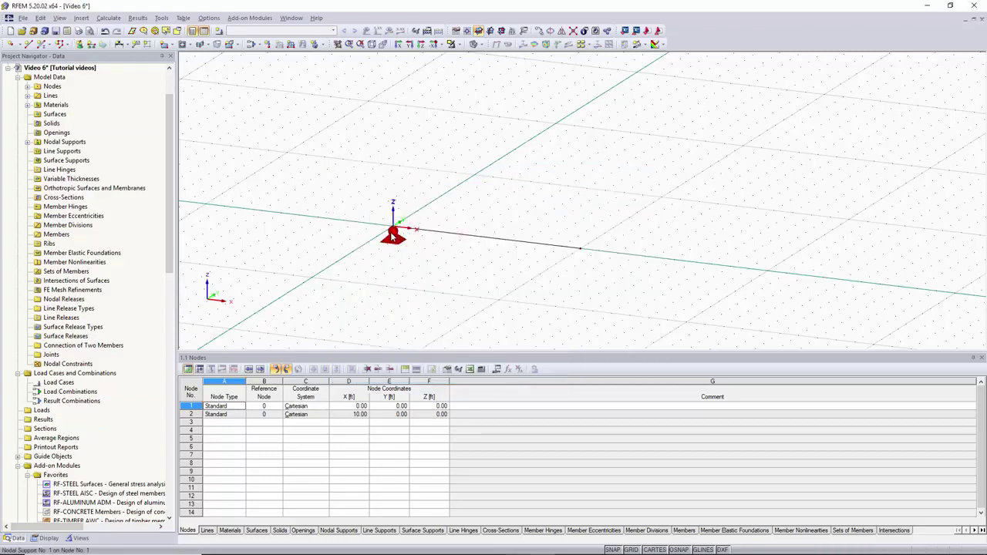
Define a nodal support with X displacement released and X rotation restrained, and place it on the line's end node at X = 10 ft.
click(80, 44)
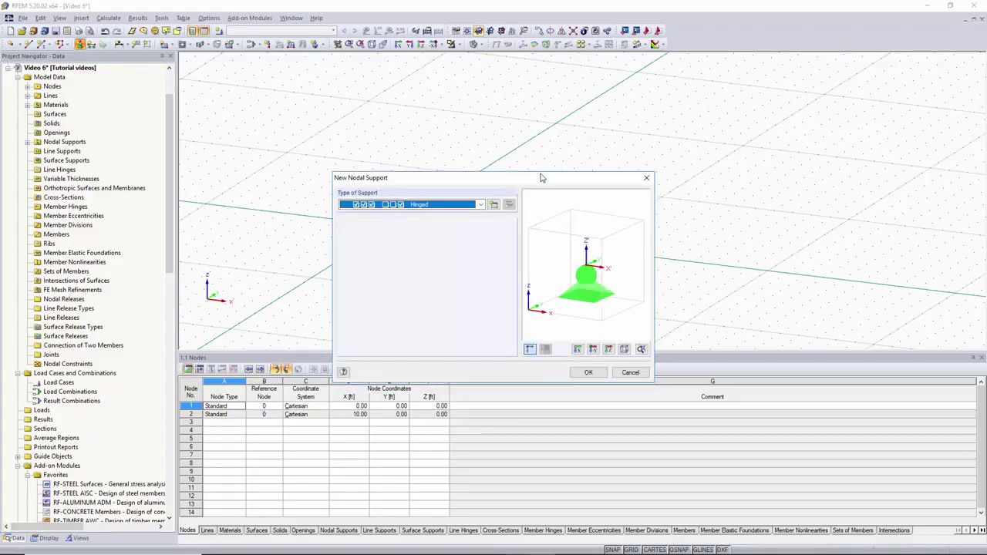
click(494, 205)
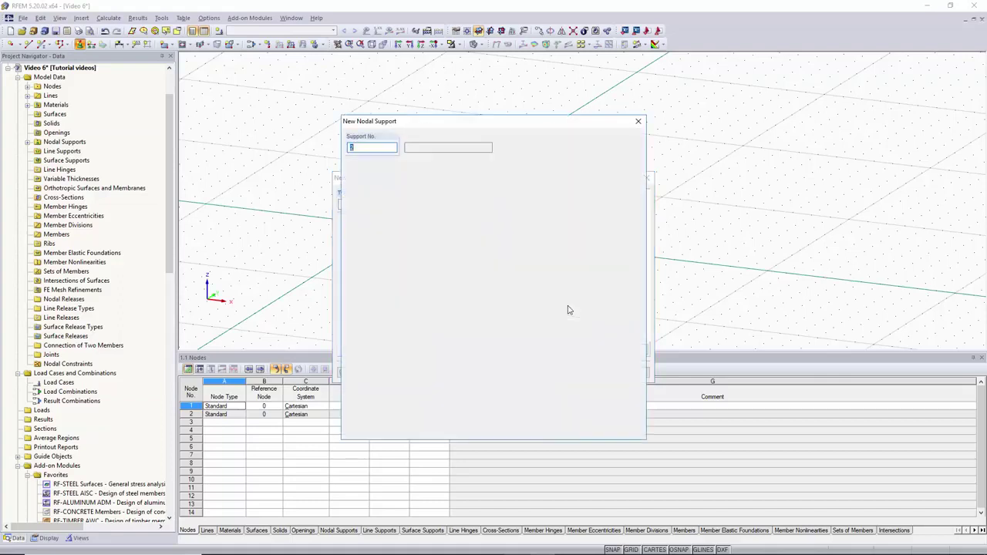
click(351, 337)
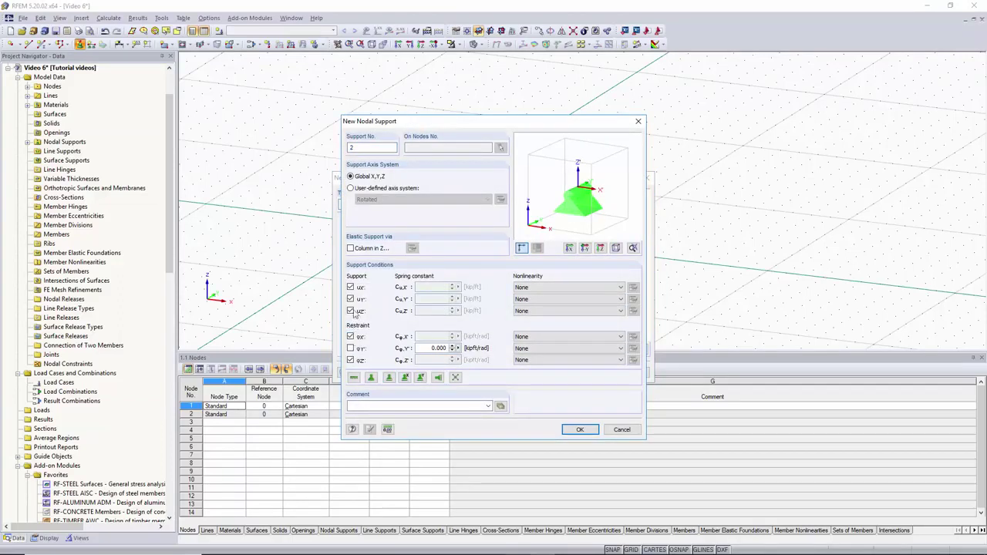
click(352, 287)
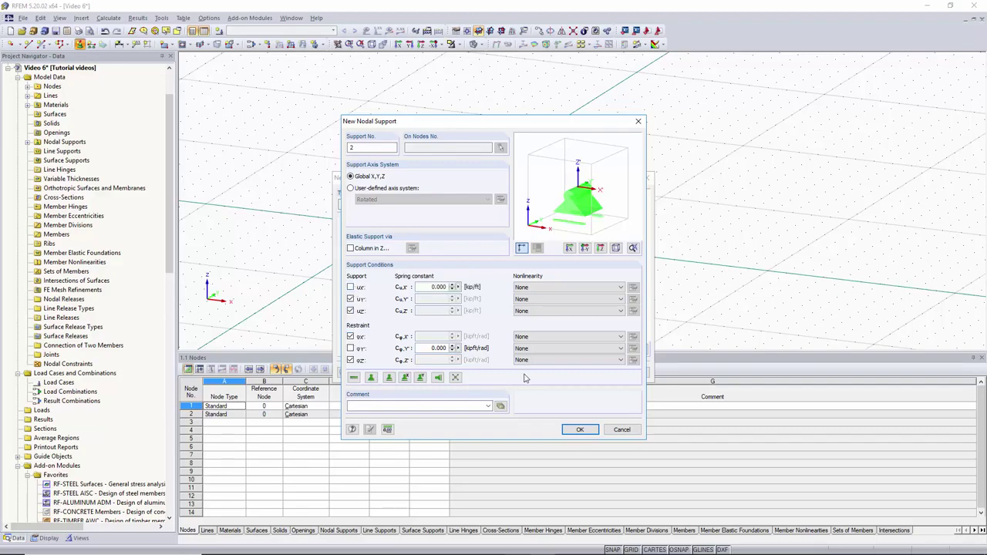
click(580, 429)
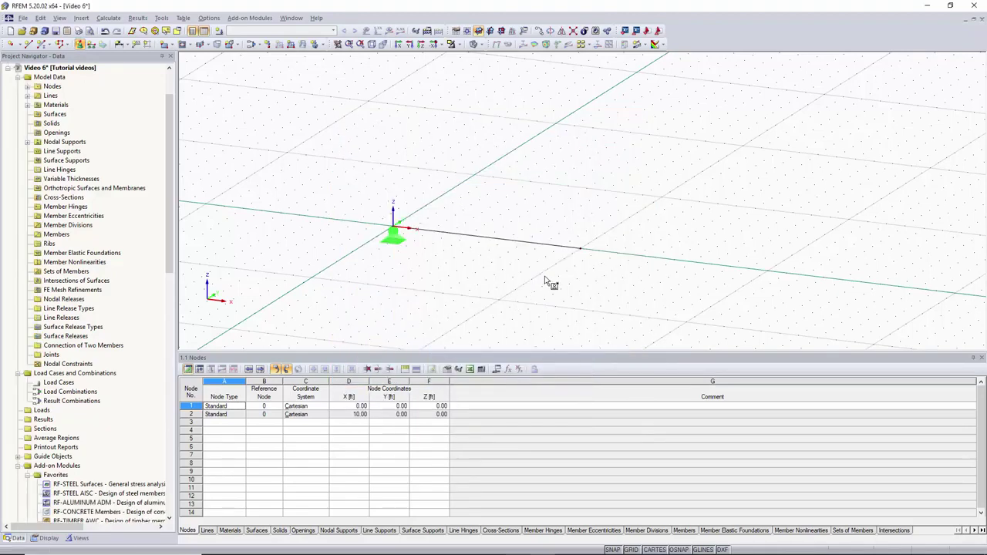
click(583, 246)
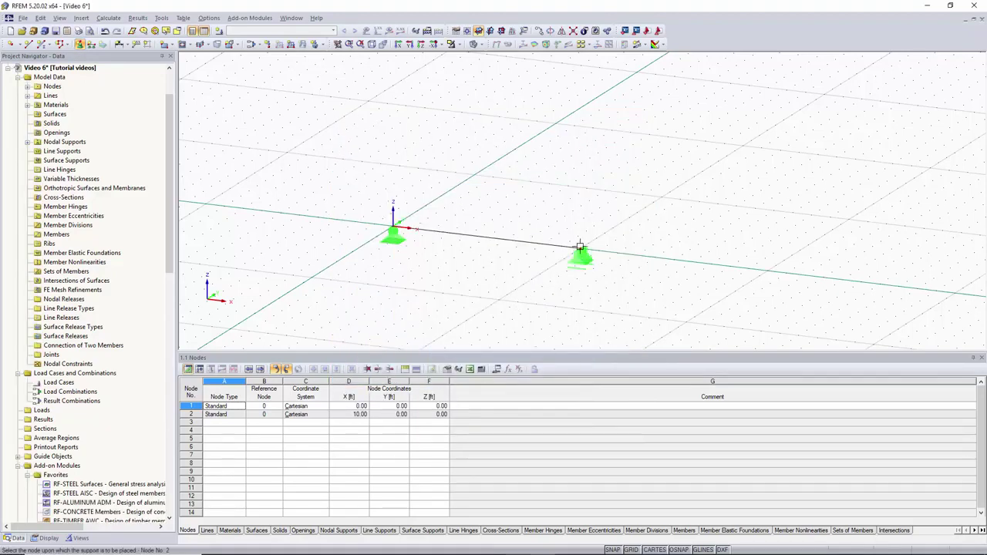
key(Escape)
Start a new nodal load and create load case LC1 described as Dead load with the Dead action category.
scroll(457, 236, up, 2)
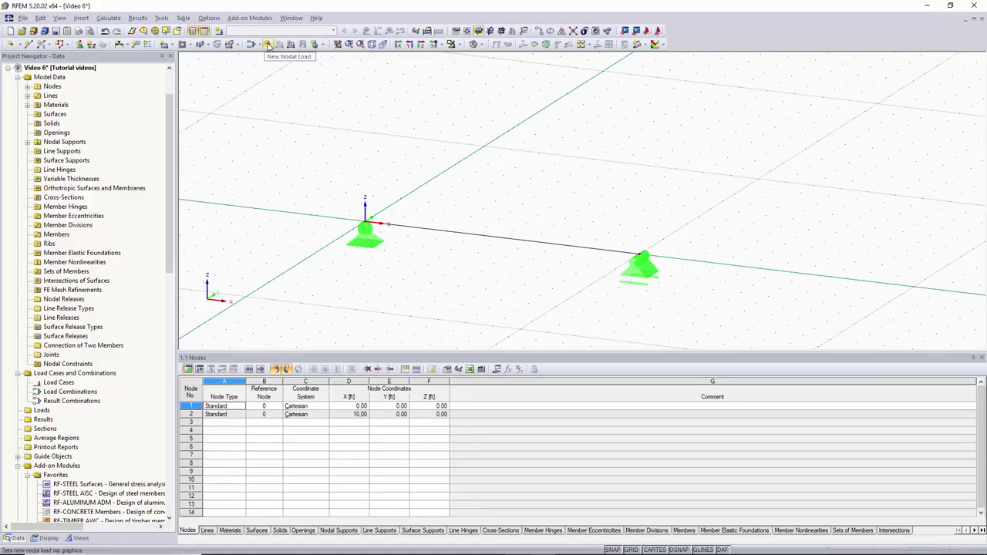
click(267, 45)
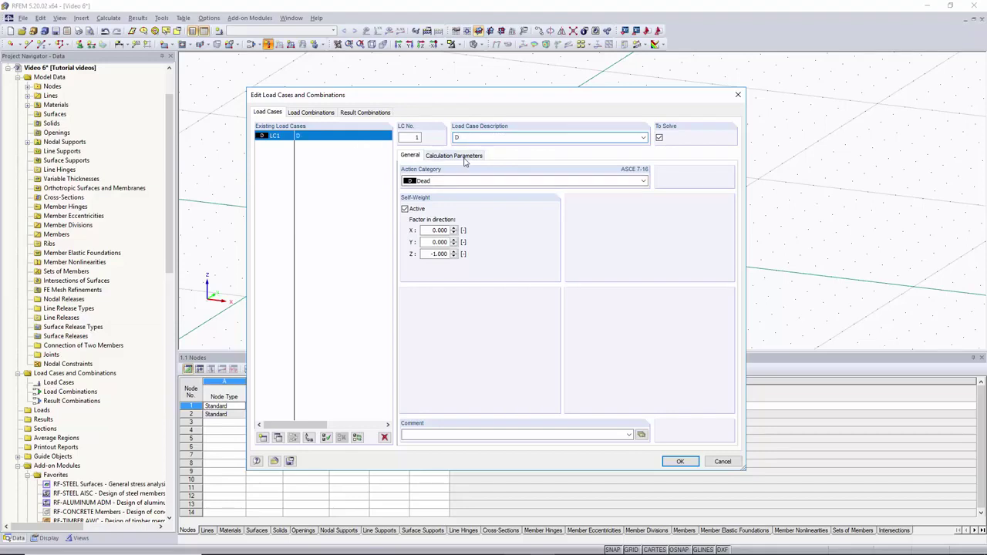
text(load)
click(682, 462)
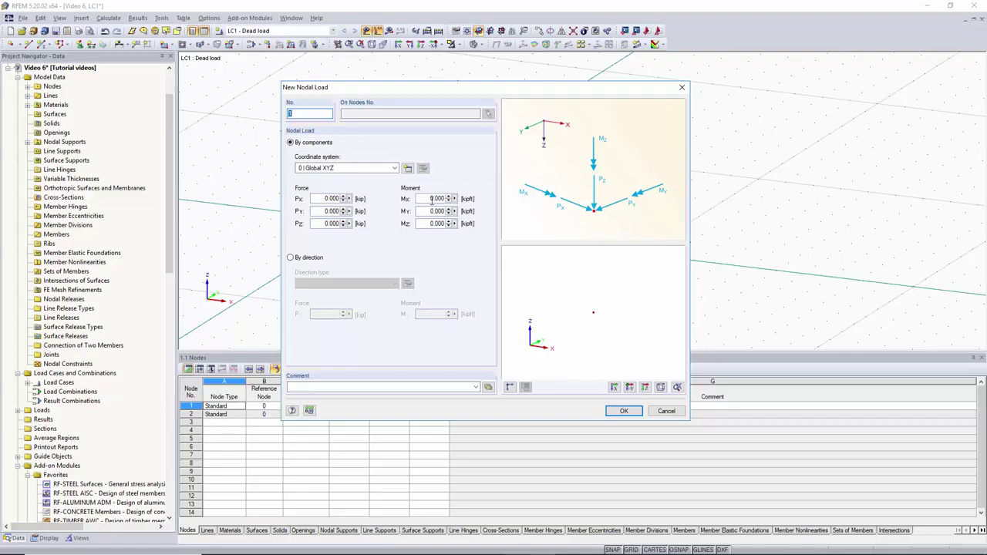
Apply a nodal load with PZ = -3 kip and MY = 3 kipft to the supported node at the origin.
click(324, 223)
text(-3)
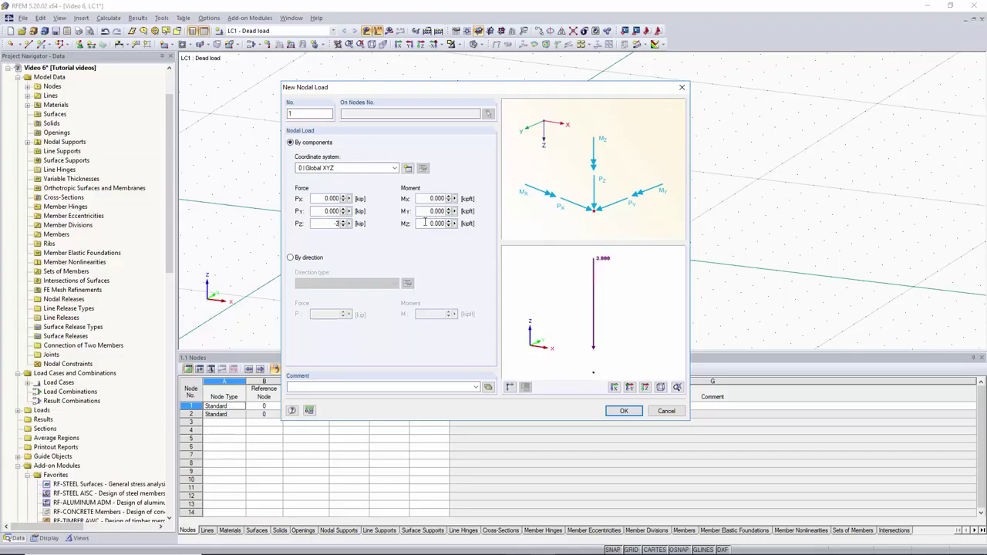
click(429, 224)
click(436, 211)
text(3)
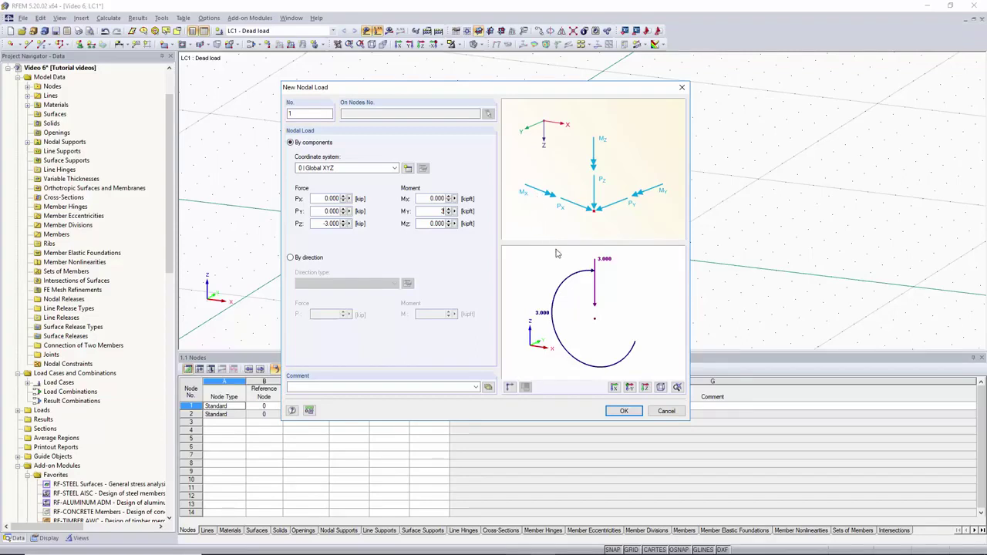
click(625, 411)
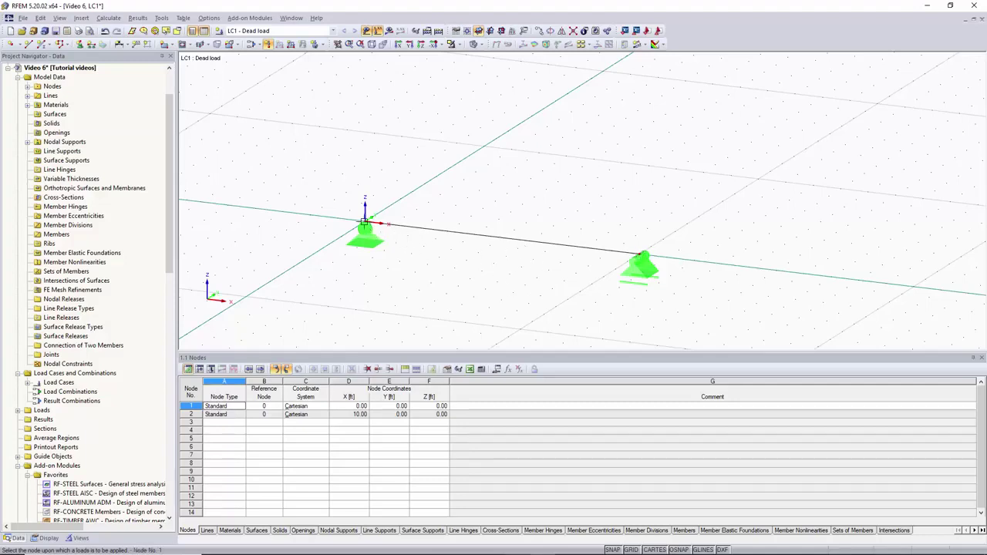
click(365, 222)
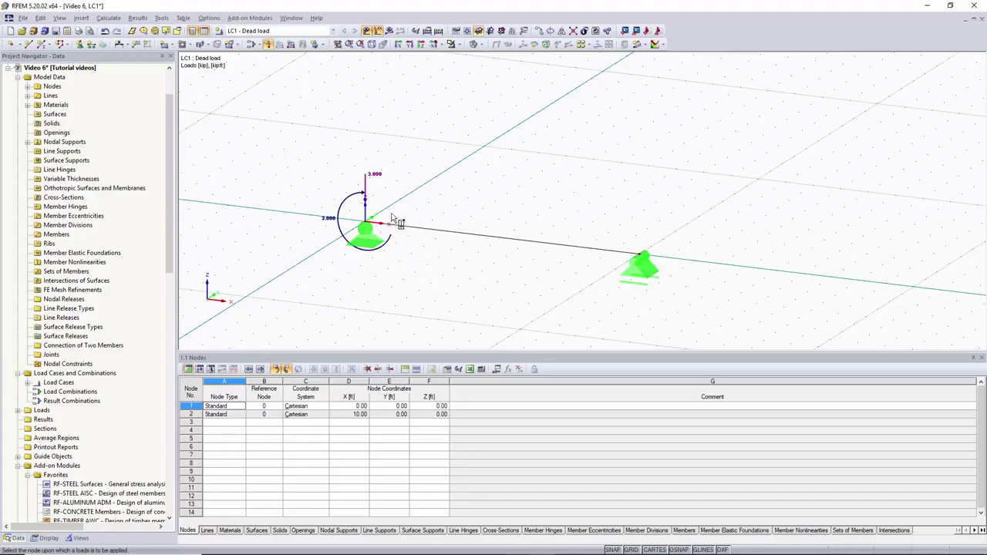
scroll(363, 223, up, 2)
scroll(364, 222, up, 1)
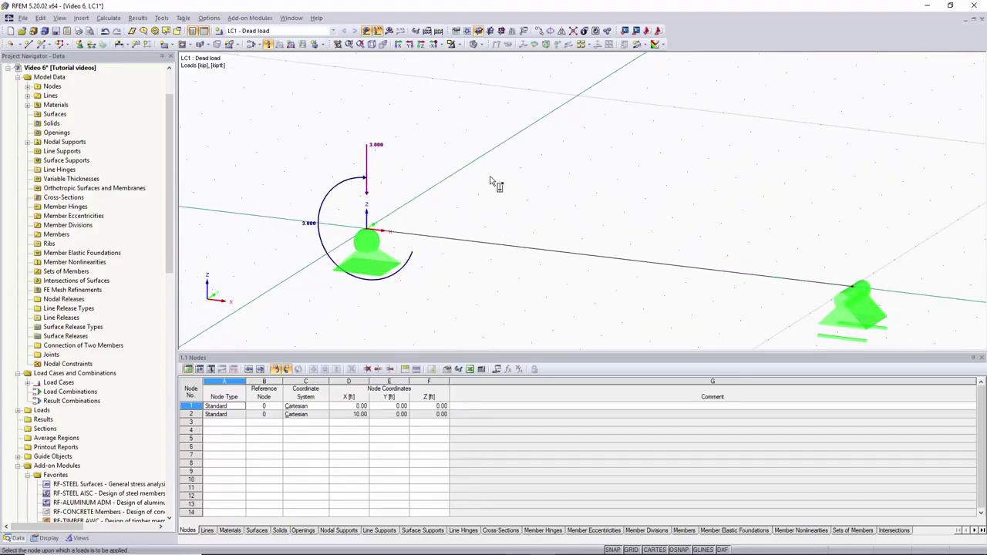
key(Escape)
Add a standard node at the line's midpoint, X = 5 ft.
scroll(528, 202, down, 1)
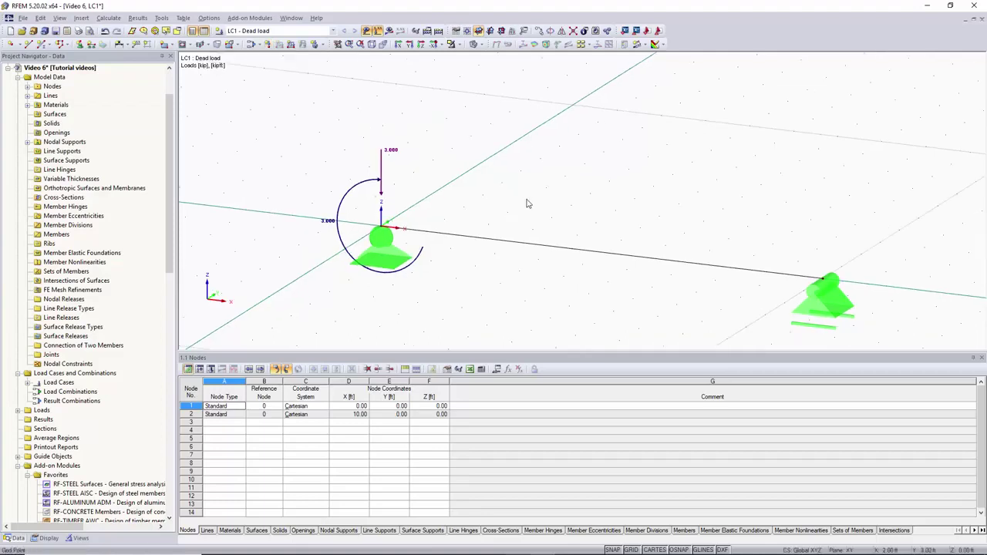
middle_drag(511, 188, 472, 161)
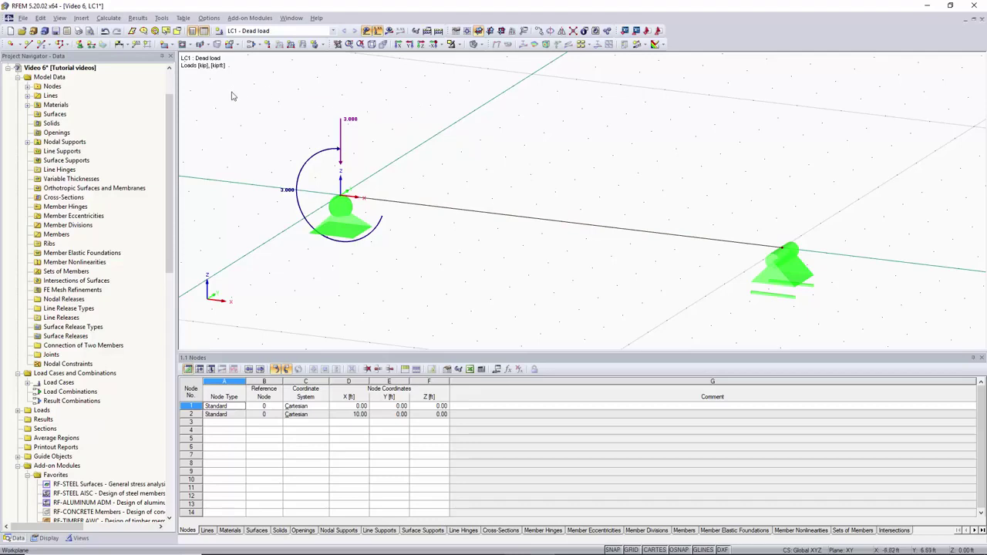
click(12, 46)
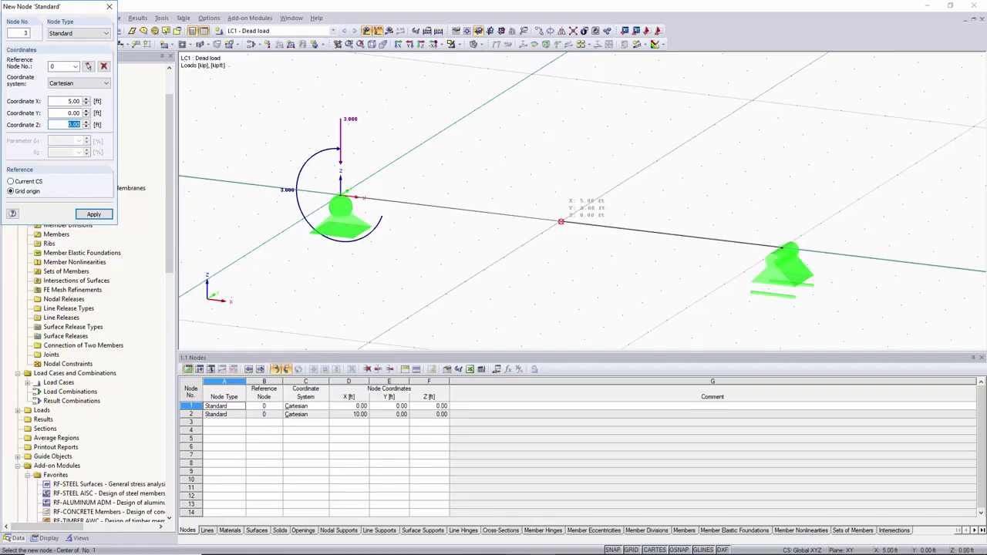
click(561, 221)
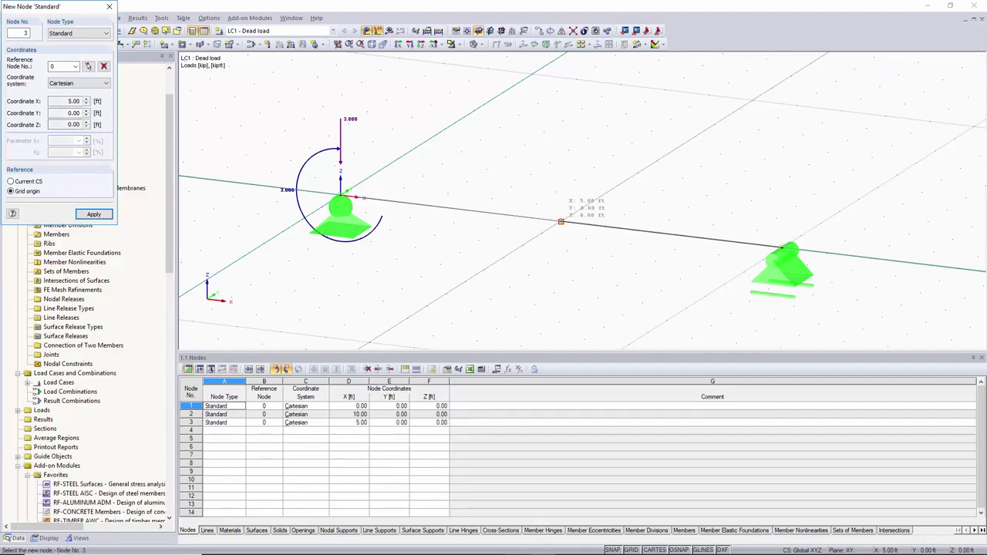
key(Escape)
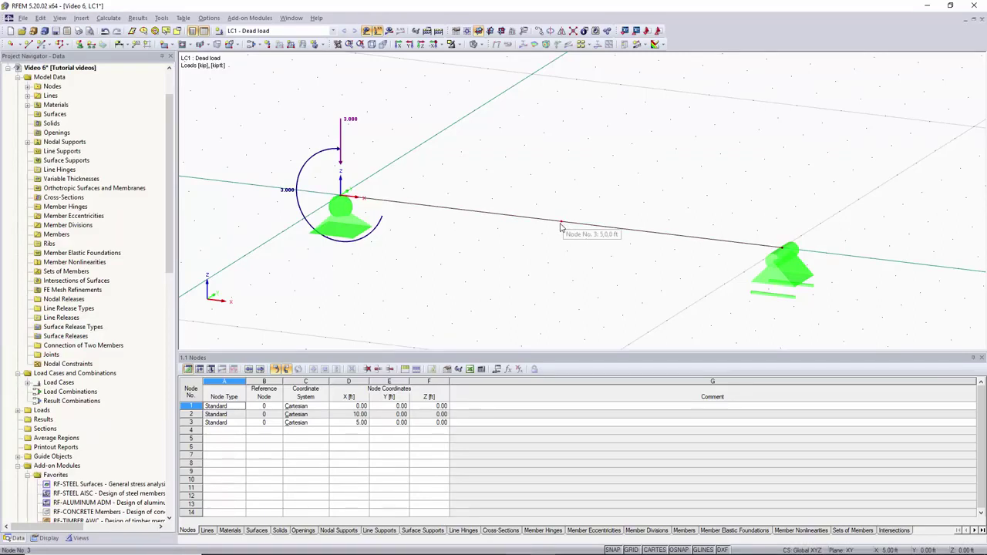
Apply a second nodal load with PZ = -3 kip and MY = 2.5 kipft to the midpoint node.
click(268, 45)
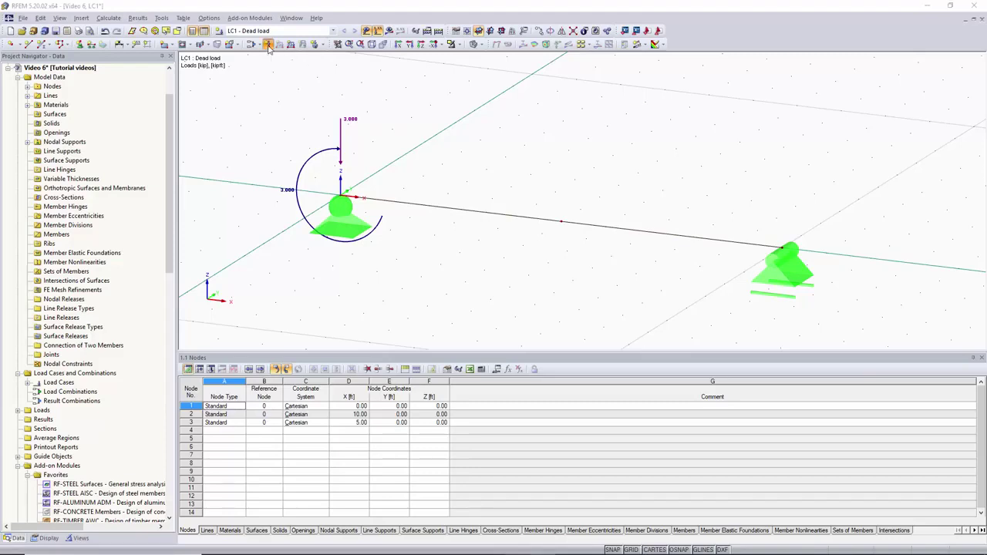
drag(438, 238, 483, 238)
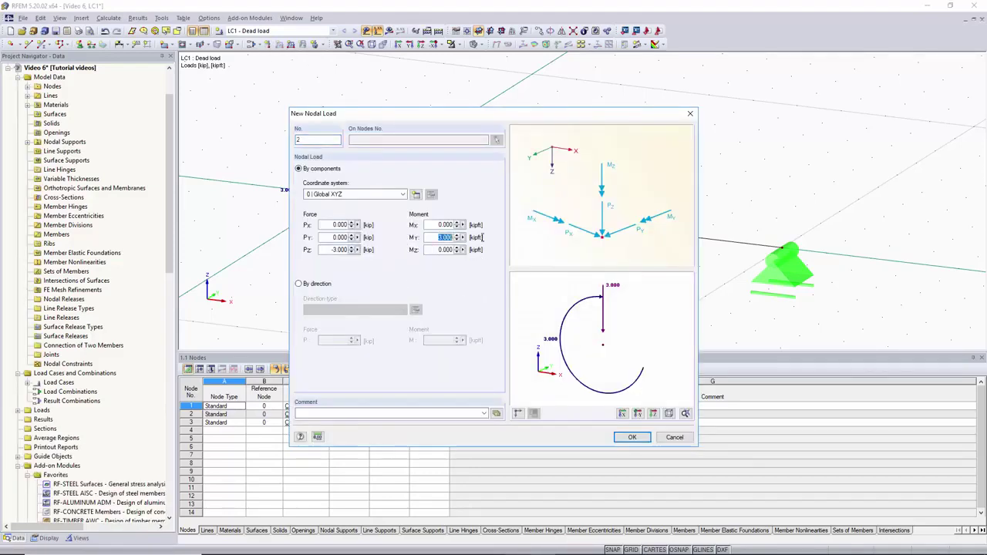
text(2.5)
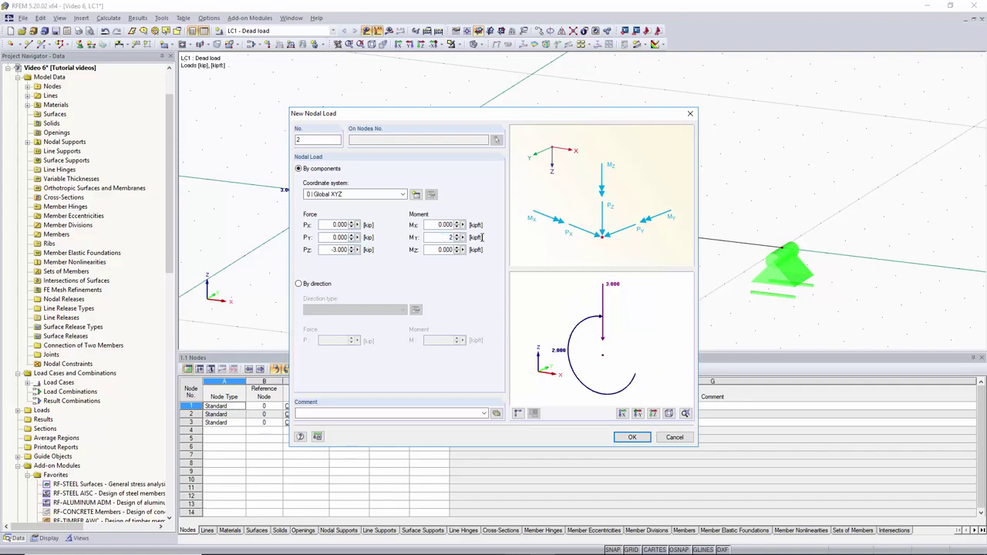
click(336, 249)
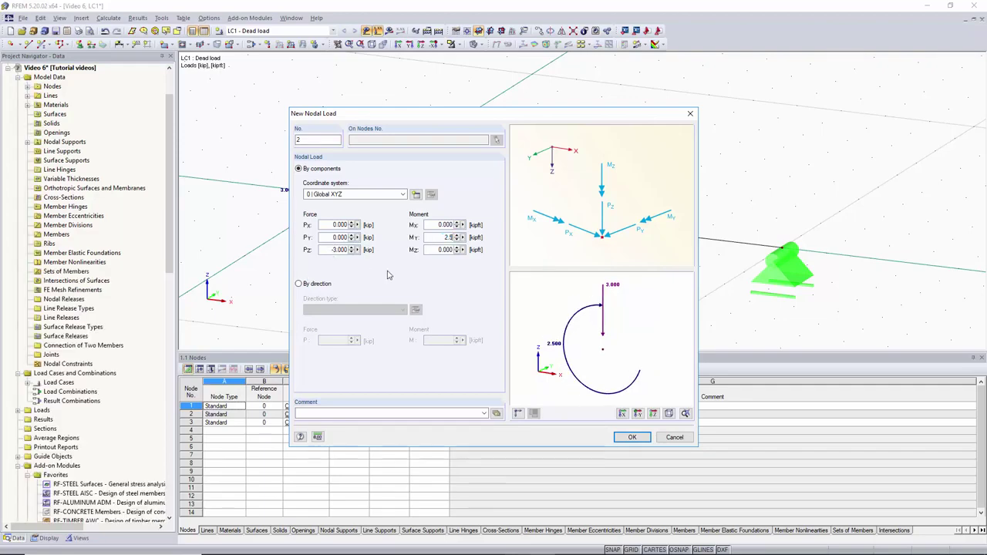
click(631, 438)
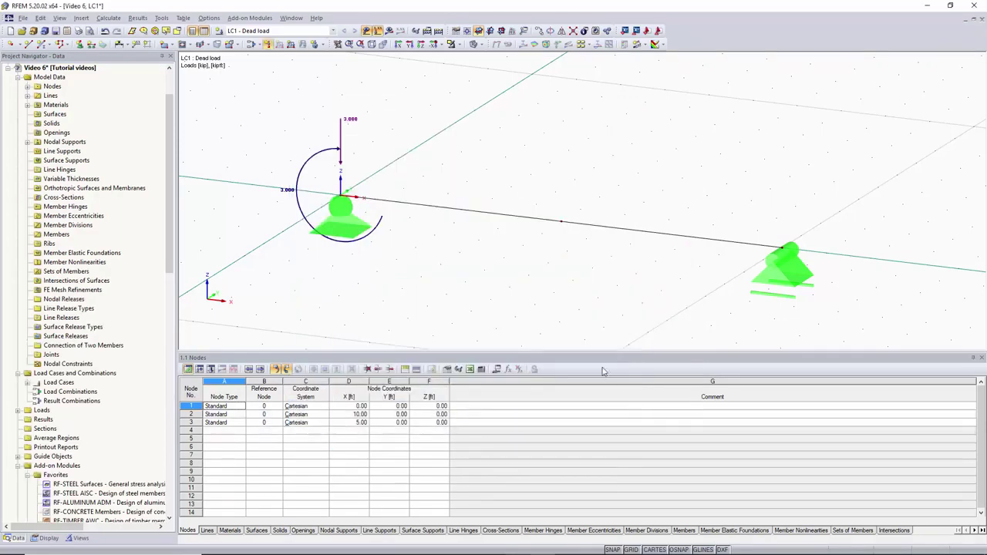
click(560, 223)
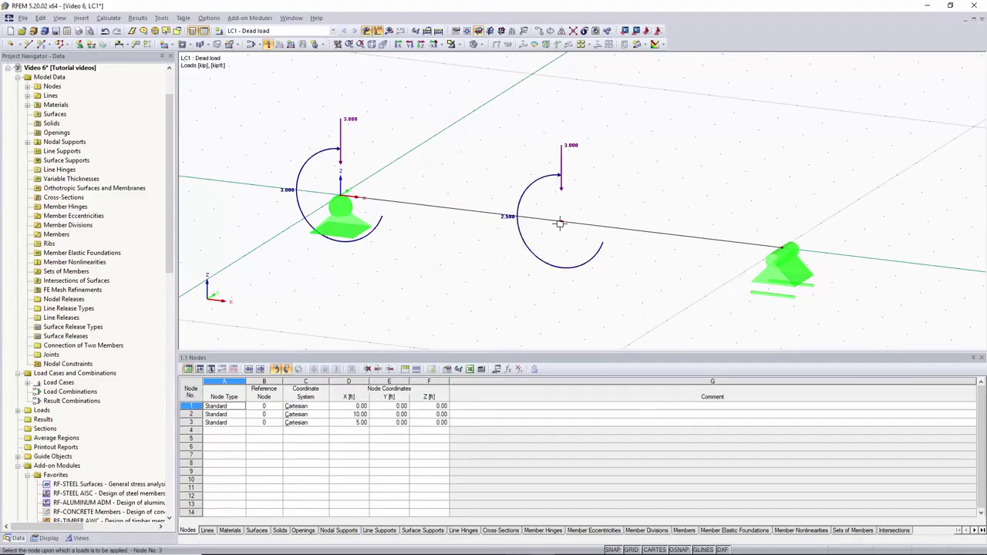
key(Escape)
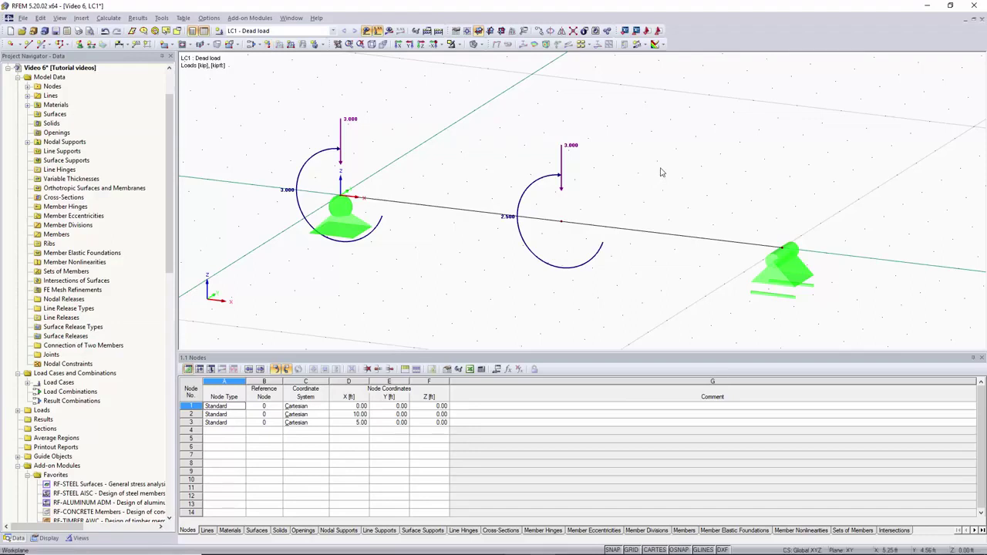
Delete the nodal load at the line's midpoint, along with the midpoint node itself.
click(661, 172)
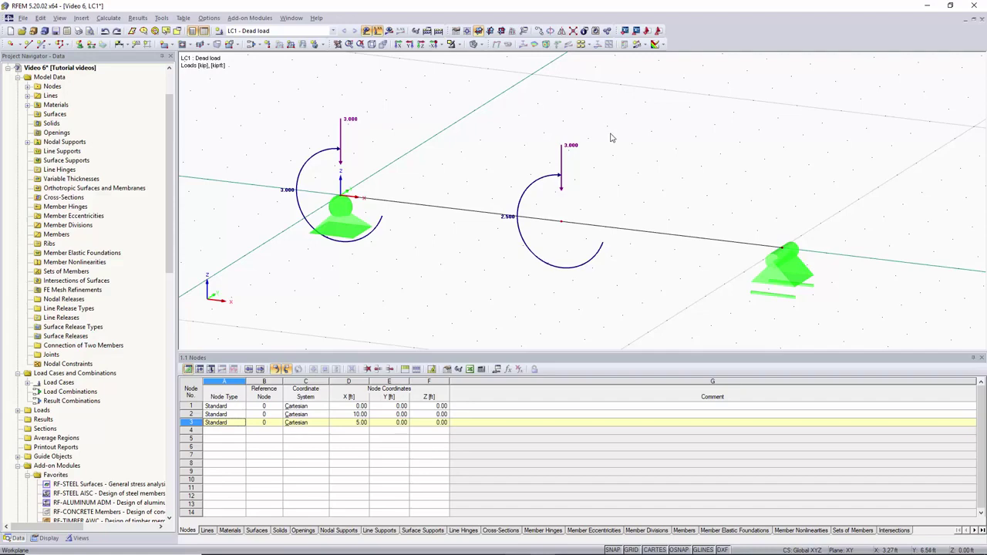
drag(611, 121, 501, 198)
key(Delete)
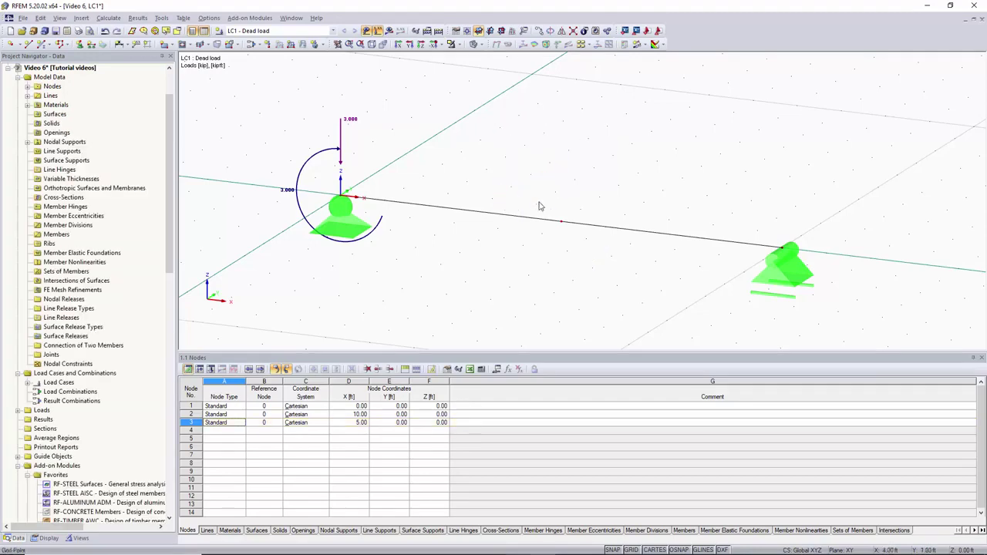
drag(575, 206, 633, 160)
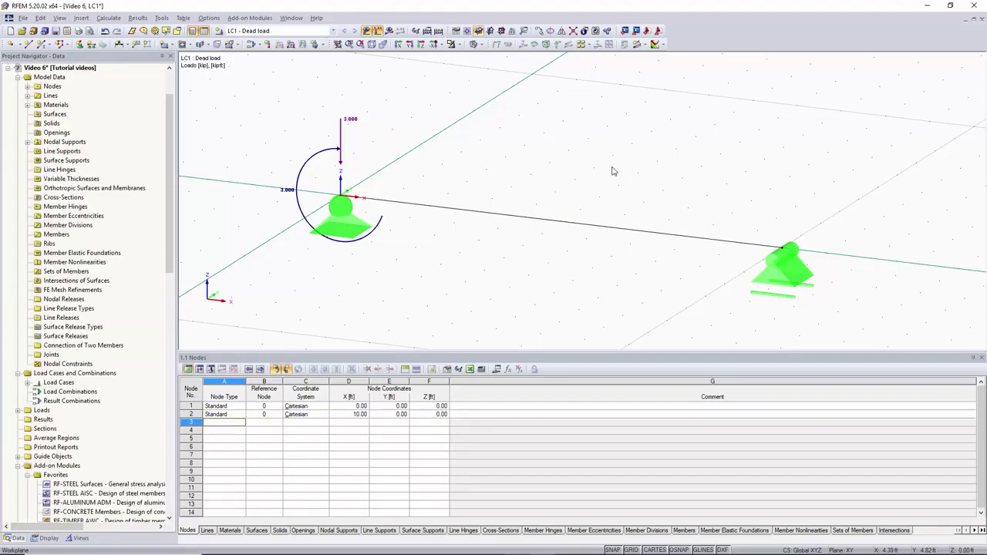
Divide the line graphically with new nodes at X = 4, 5, 6 and 7 ft.
right_click(592, 228)
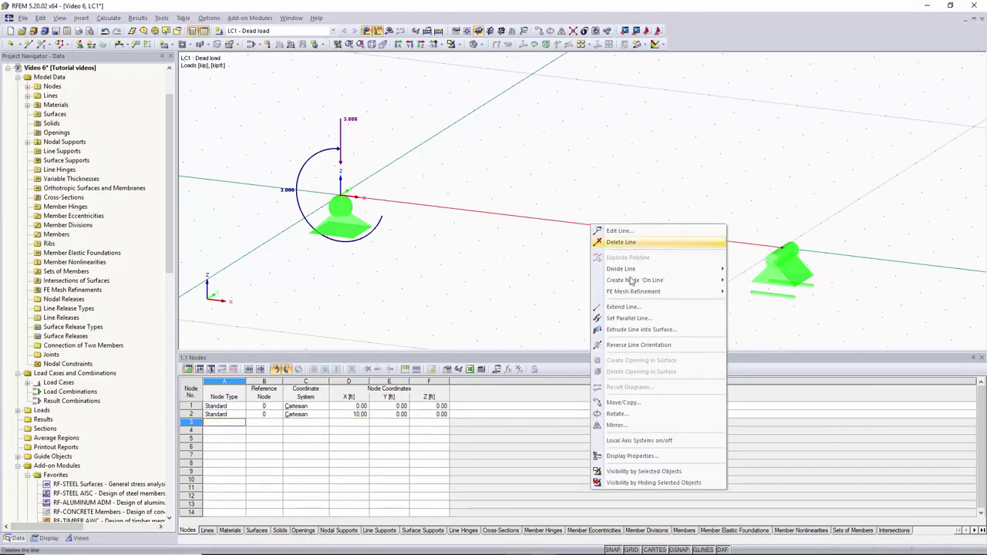
mouse_move(646, 271)
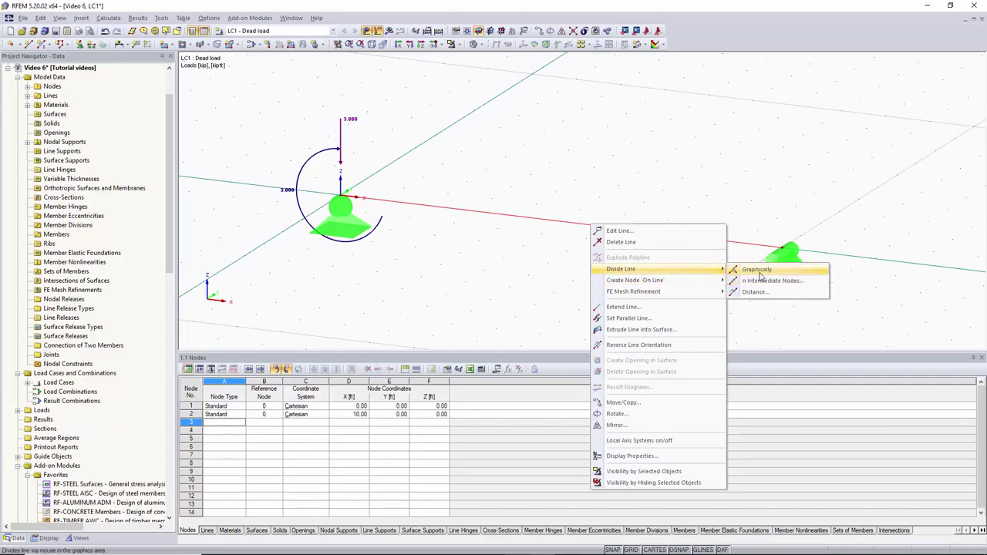
click(756, 291)
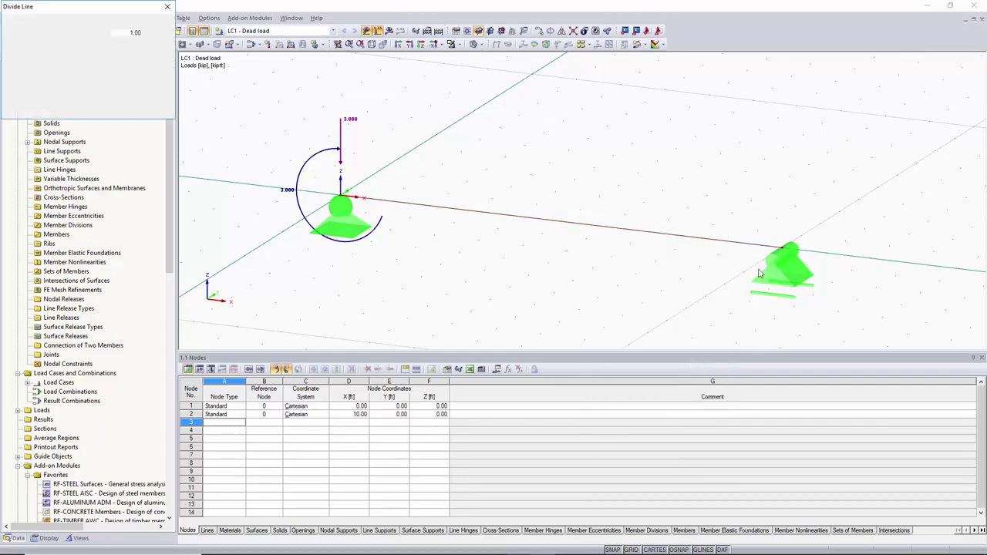
drag(91, 9, 172, 117)
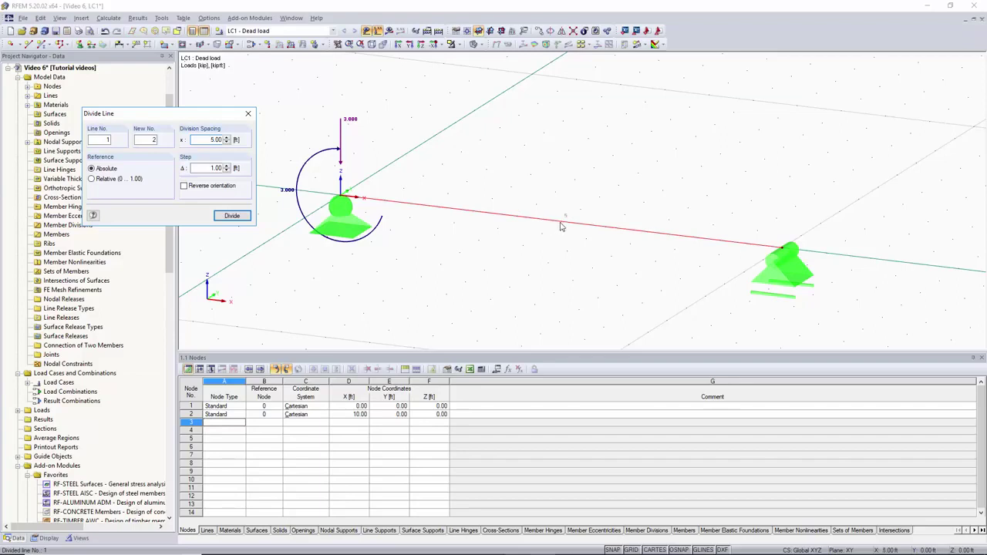
click(520, 220)
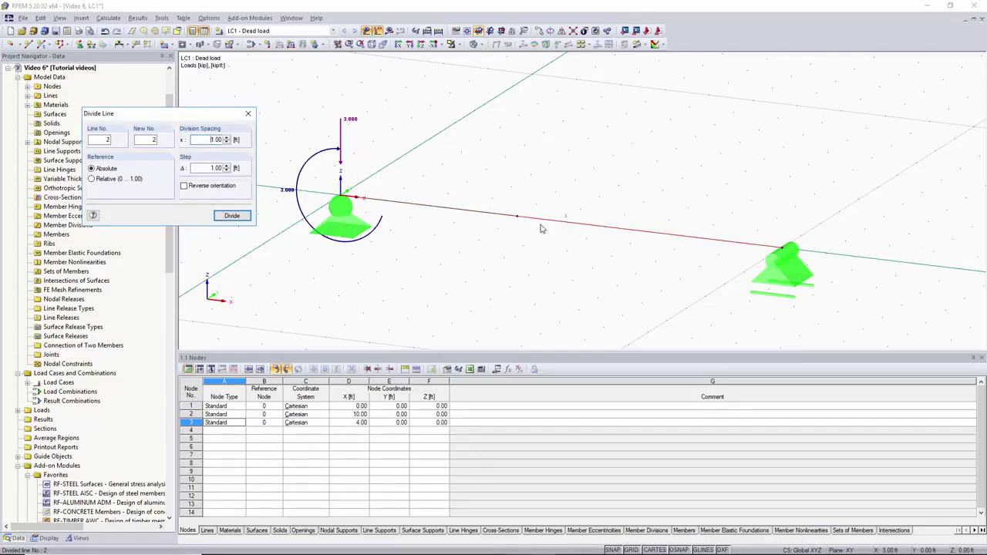
click(605, 229)
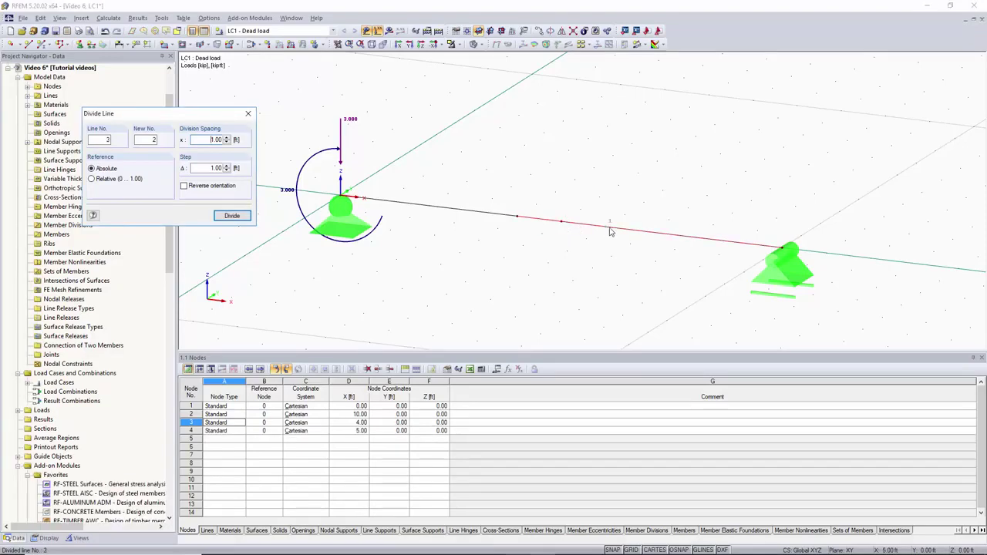
click(610, 230)
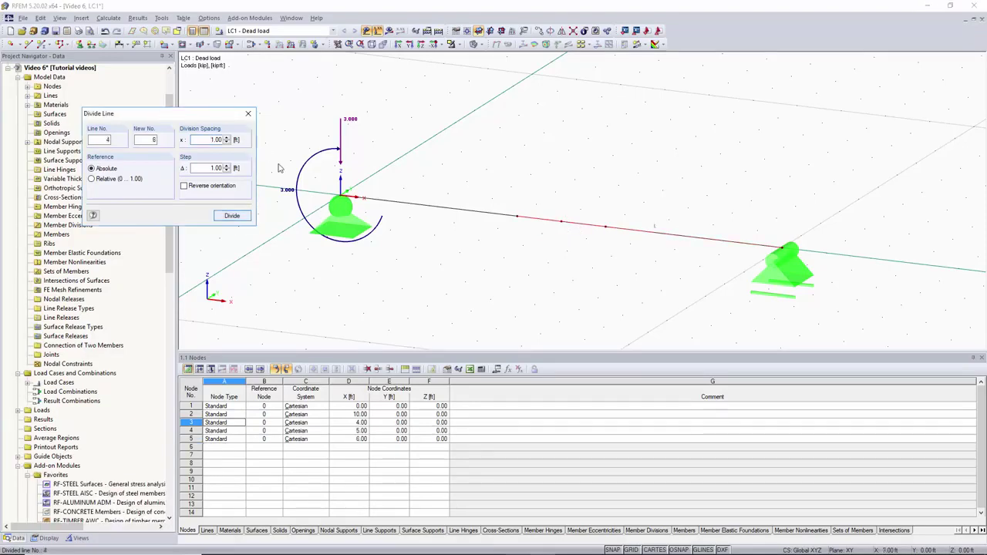
click(247, 114)
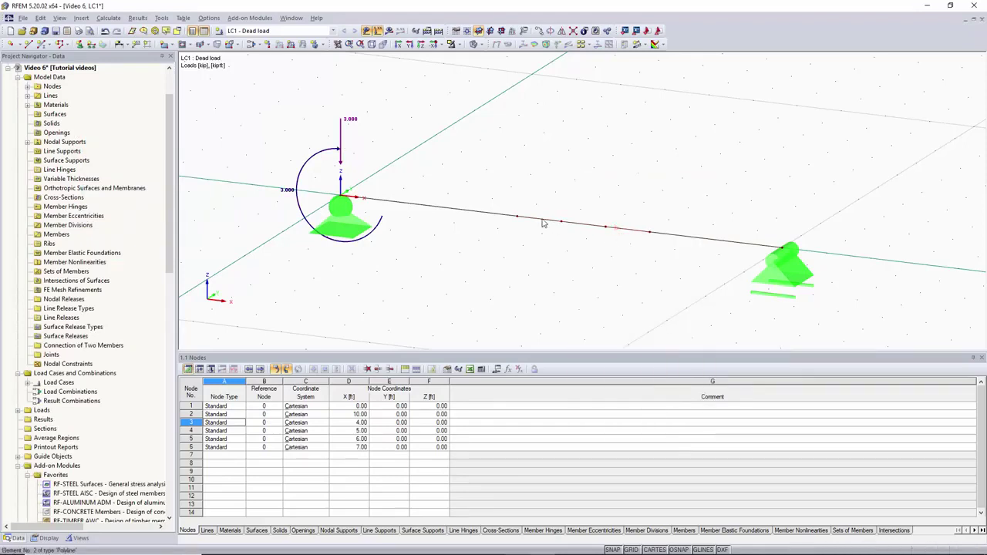
Apply a nodal load with PZ = -3 kip and MY = 2.5 kipft to all four intermediate nodes.
click(268, 44)
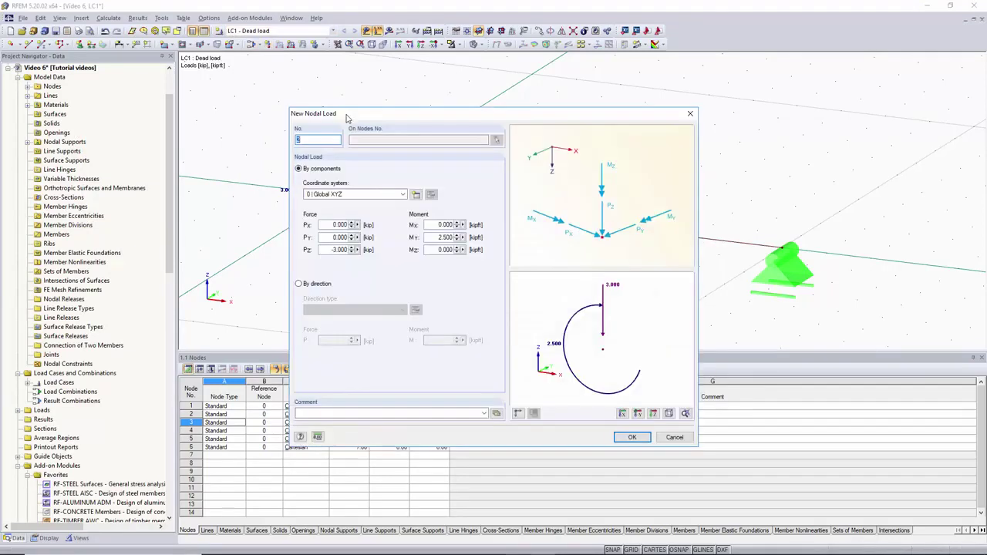
click(633, 437)
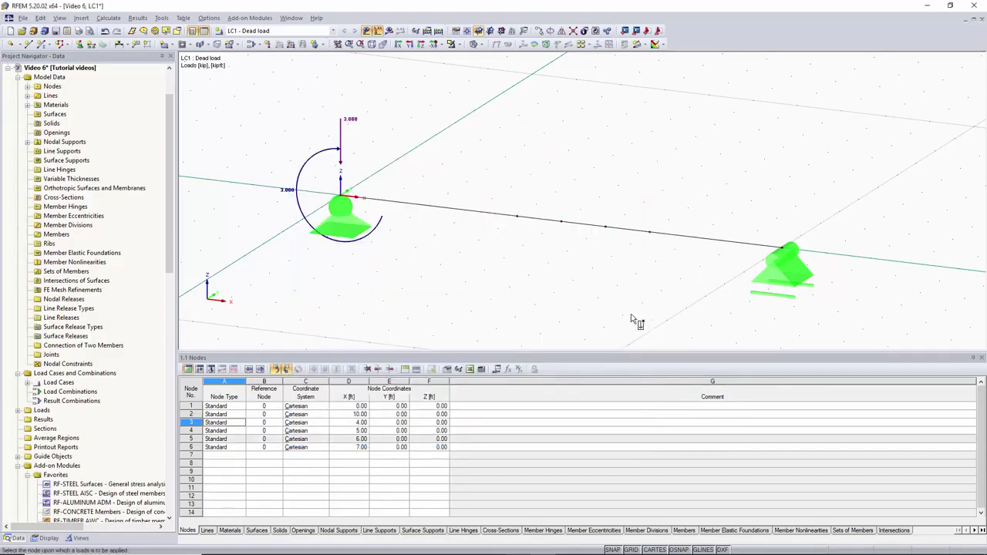
click(651, 233)
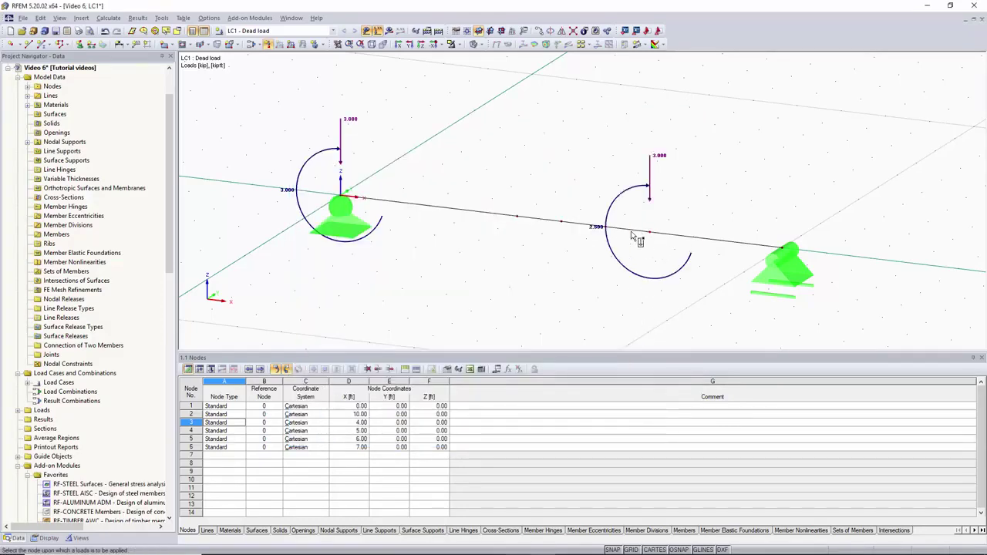
click(605, 227)
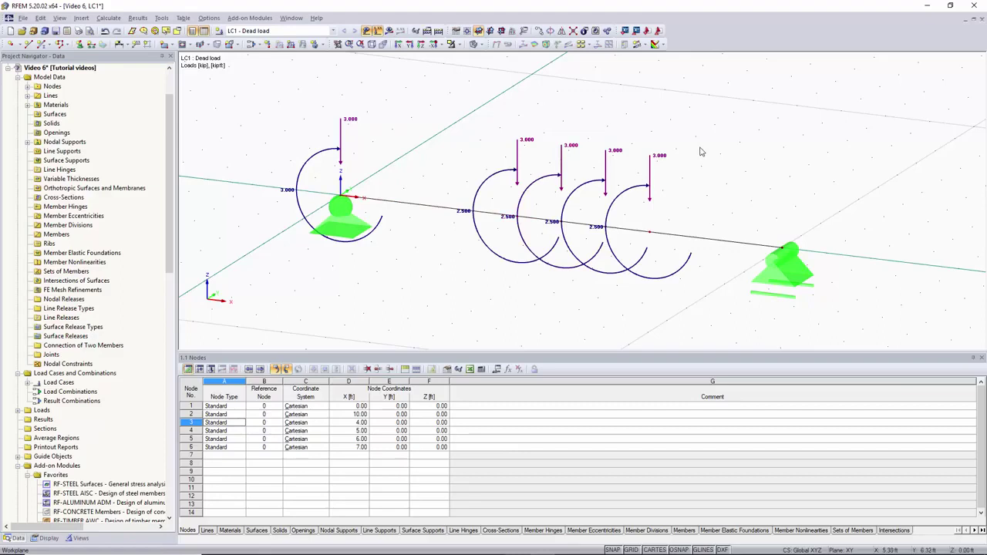
Undo the intermediate nodal loads and the graphical line divisions.
key(ctrl+z)
key(ctrl+z)
key(ctrl+z)
key(ctrl+z)
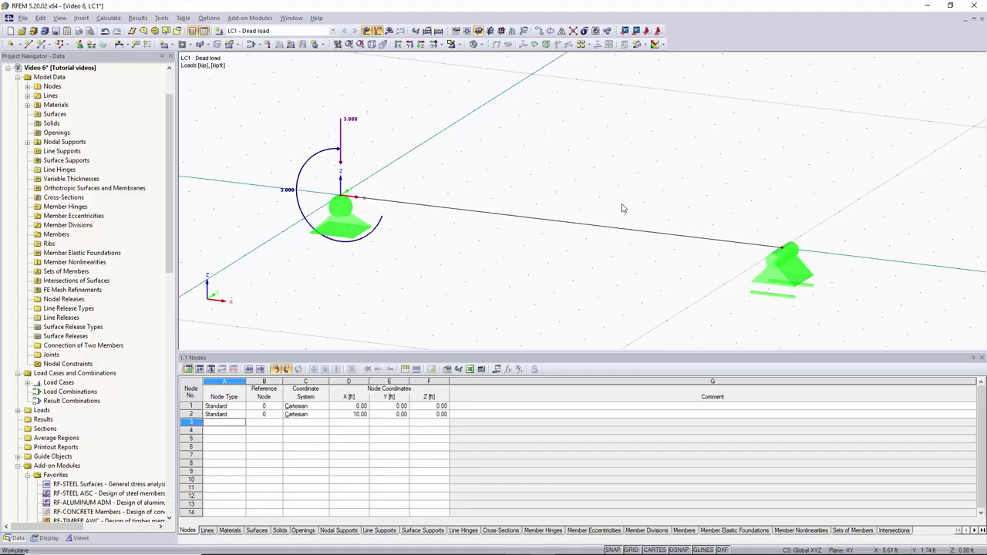
Divide the line using 1 intermediate node and undo that division.
right_click(532, 219)
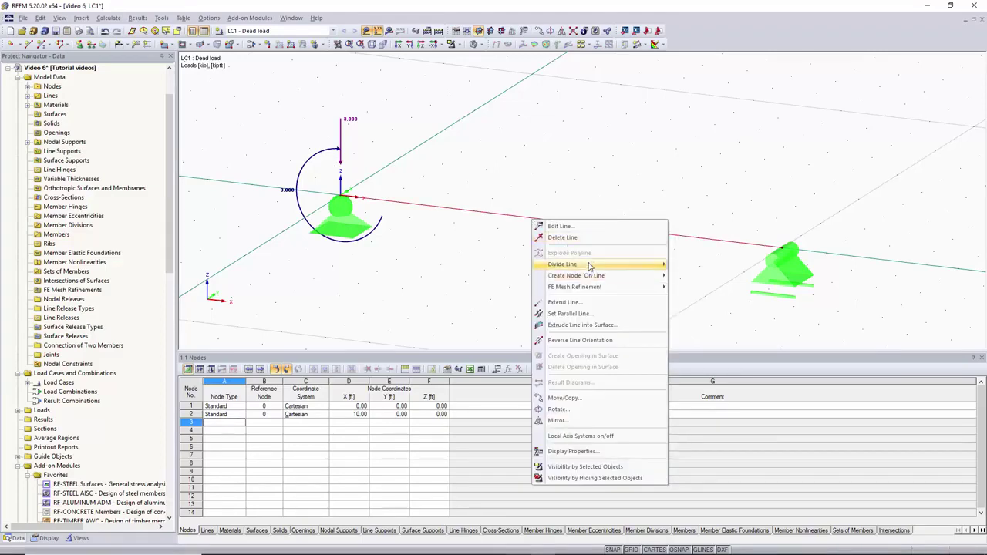
mouse_move(650, 272)
click(698, 277)
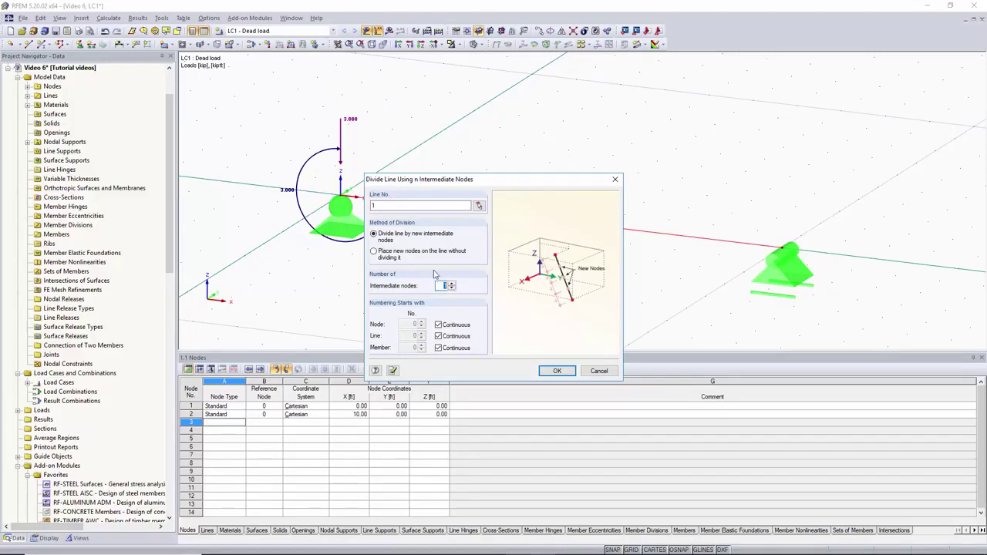
click(561, 369)
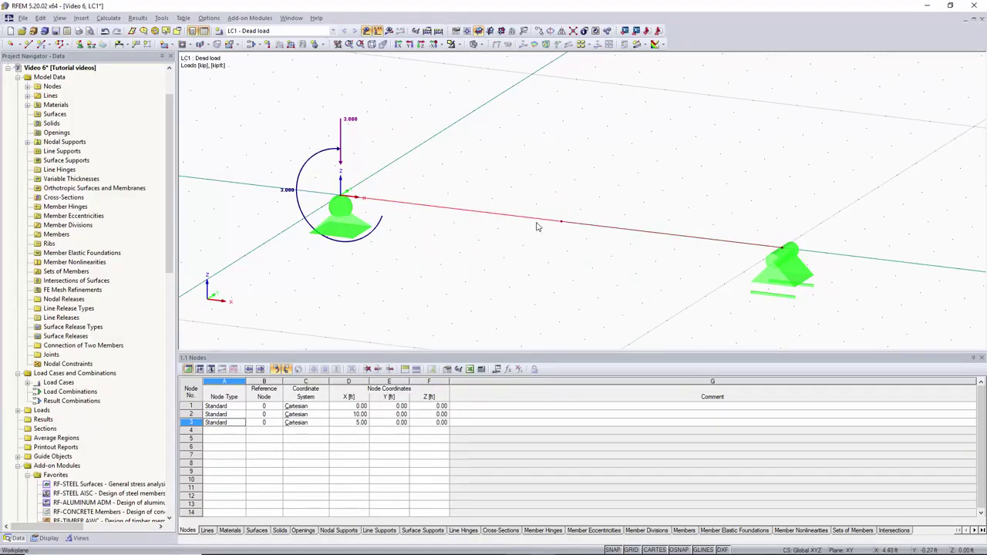
key(ctrl+z)
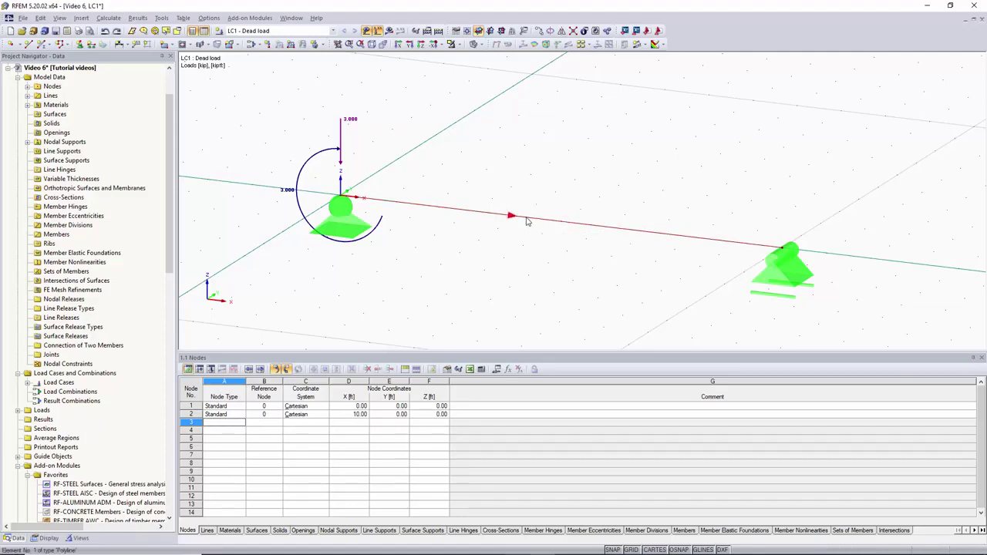
Divide the line by distance with a new intermediate node at 25% of its true length from the line start.
right_click(525, 218)
mouse_move(584, 263)
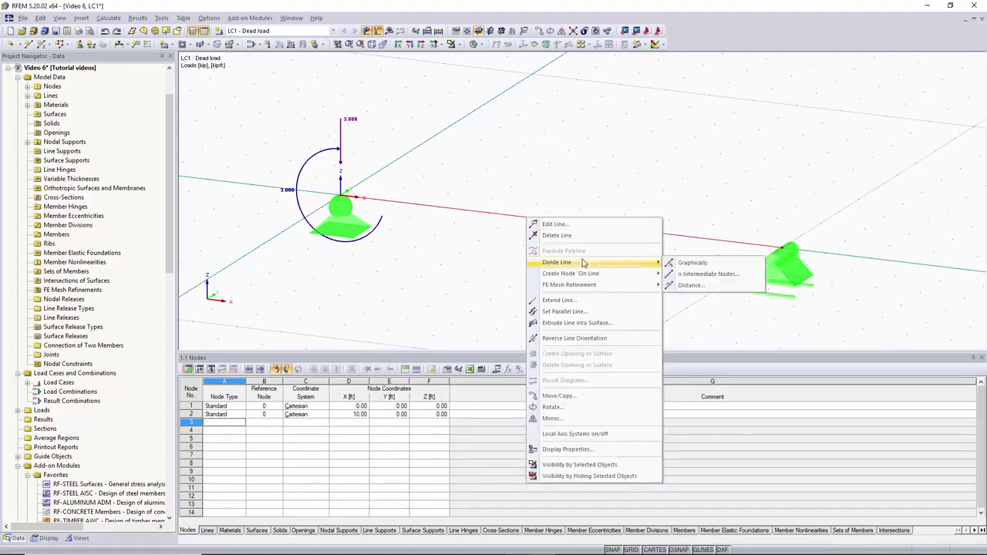
click(690, 285)
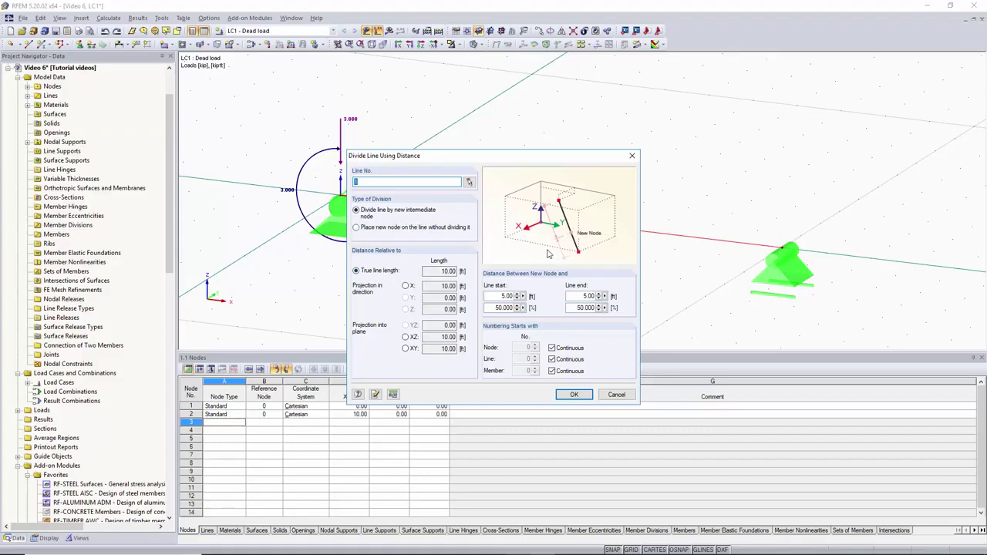
double_click(491, 309)
text(25)
double_click(502, 296)
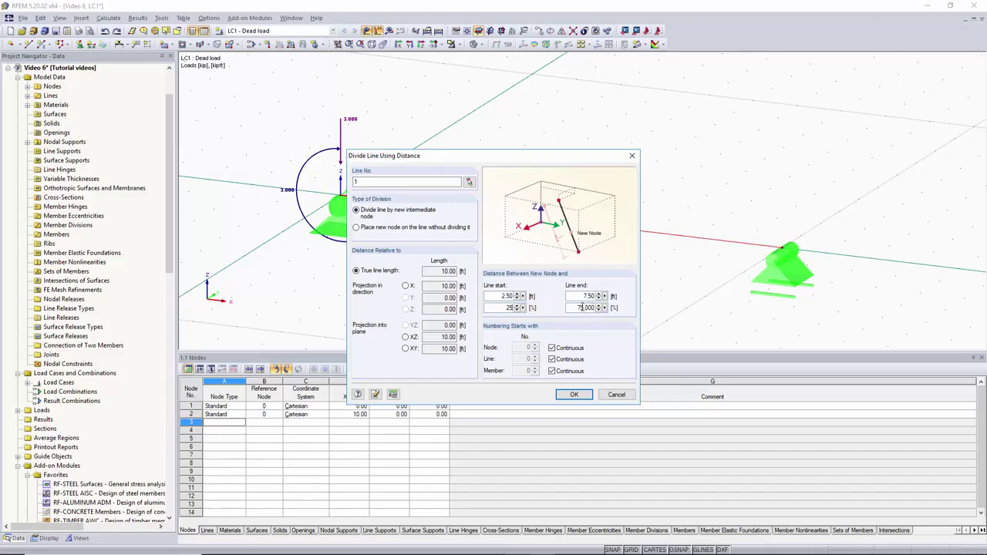
click(571, 394)
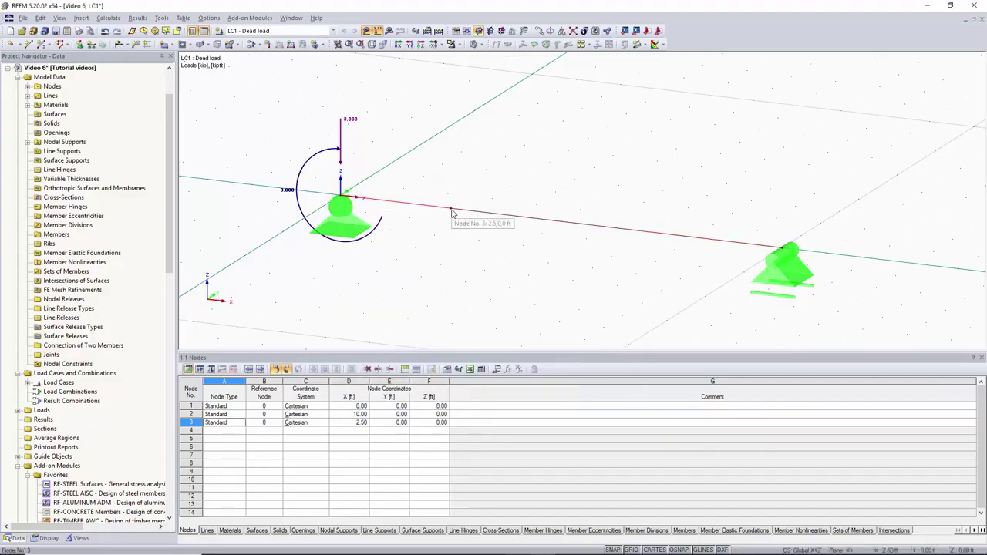
Apply a nodal load with PZ = -3 kip and MY = 2.5 kipft to the new node at X = 2.5 ft.
click(268, 44)
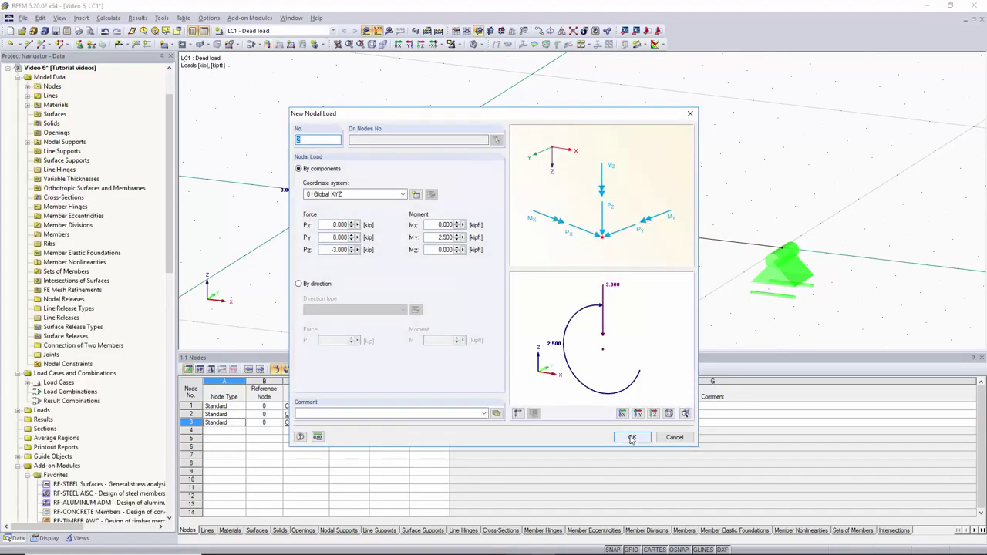
click(632, 438)
click(452, 209)
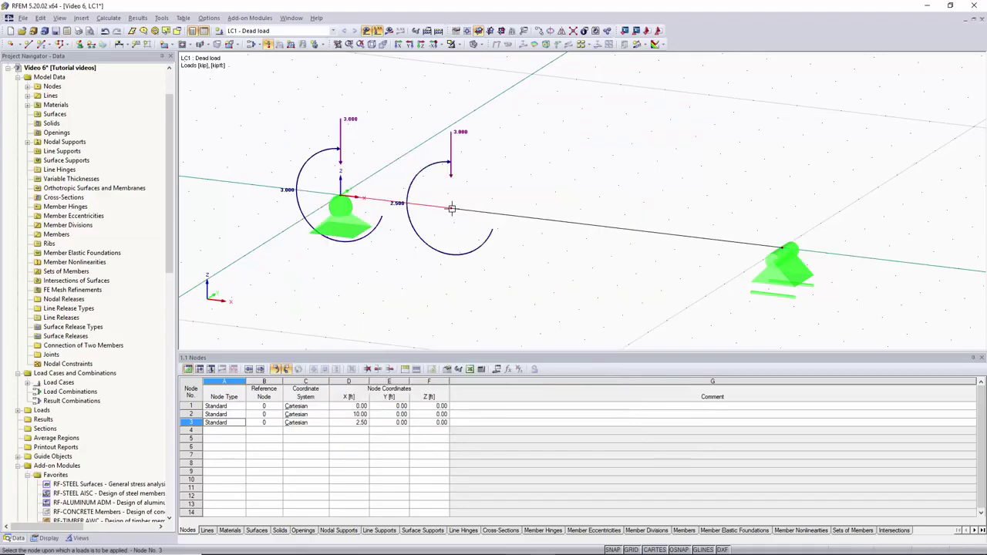
key(Escape)
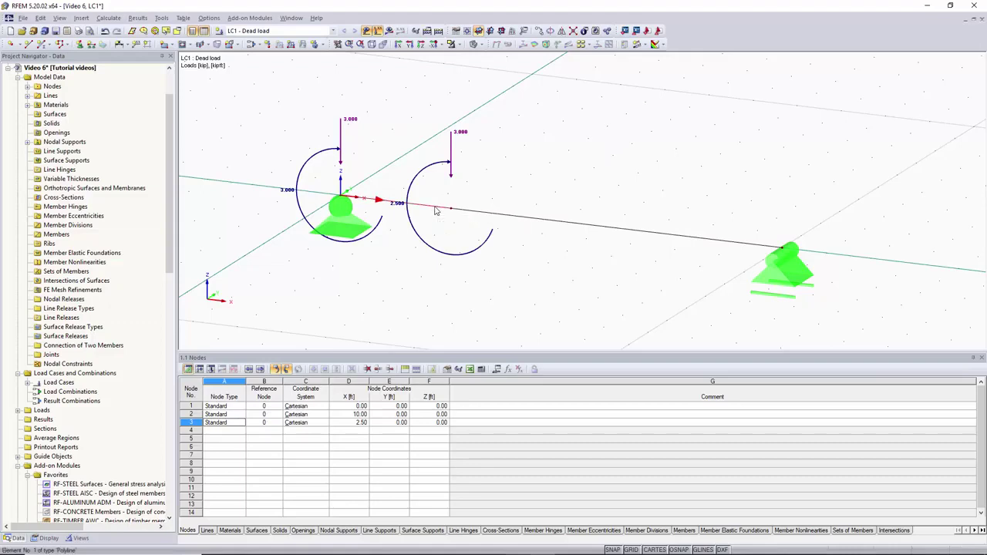
Assign a beam member with the AISC 15 cross-section W 30x90 in Steel A992 to both line segments.
double_click(474, 215)
click(376, 163)
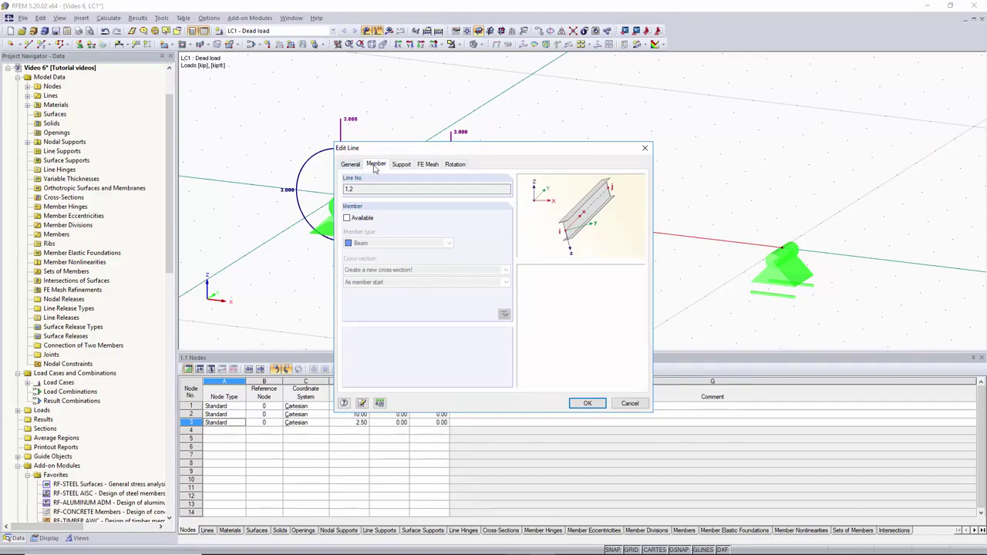
click(347, 219)
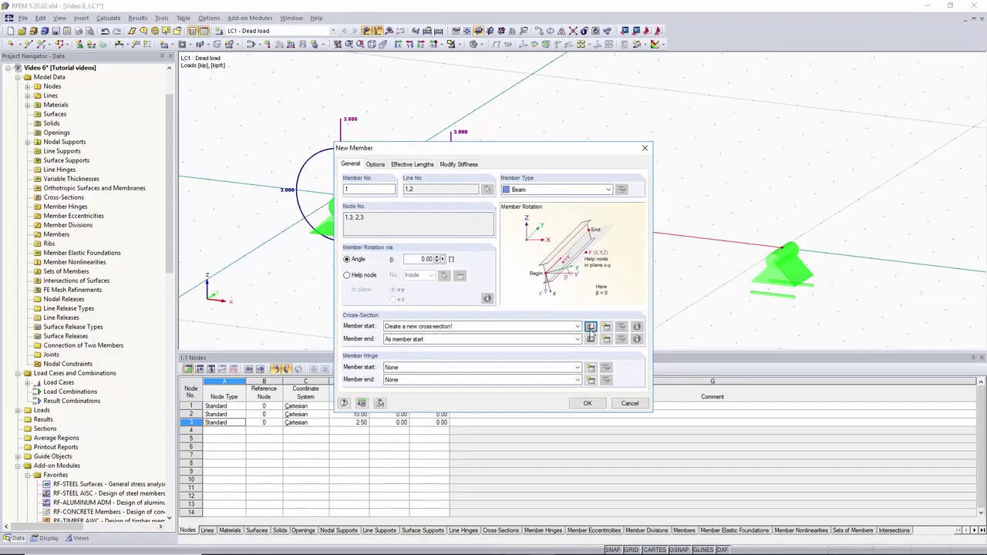
click(590, 327)
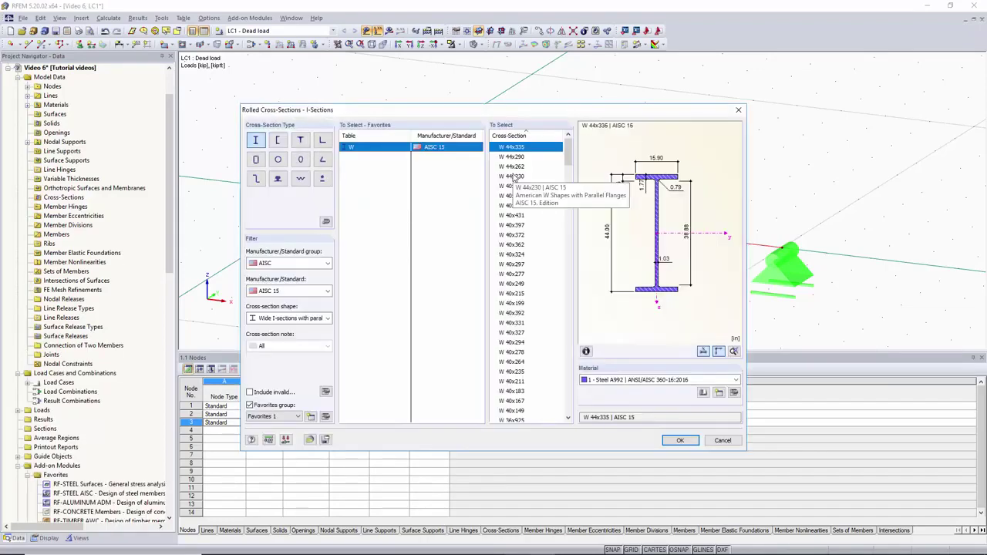
scroll(527, 293, down, 20)
click(524, 312)
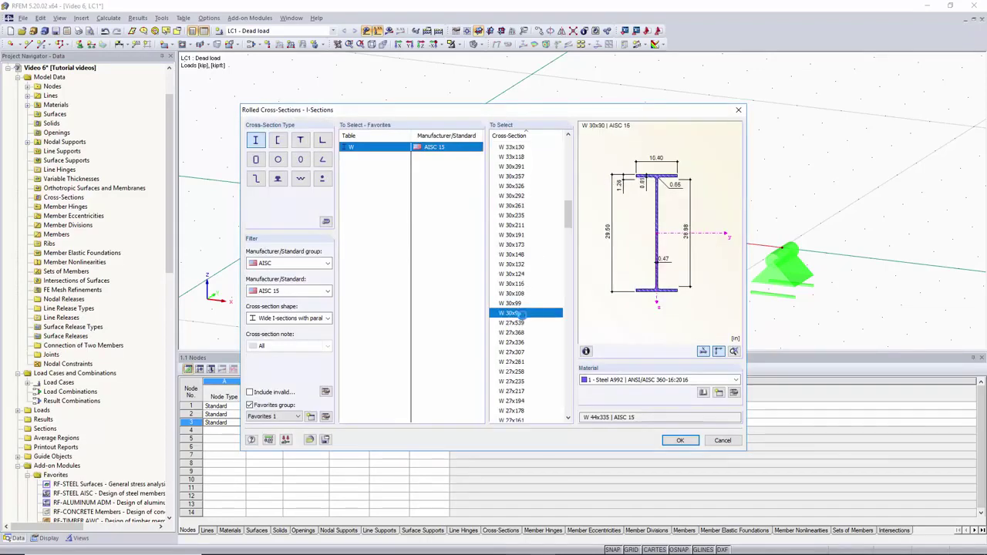
click(683, 441)
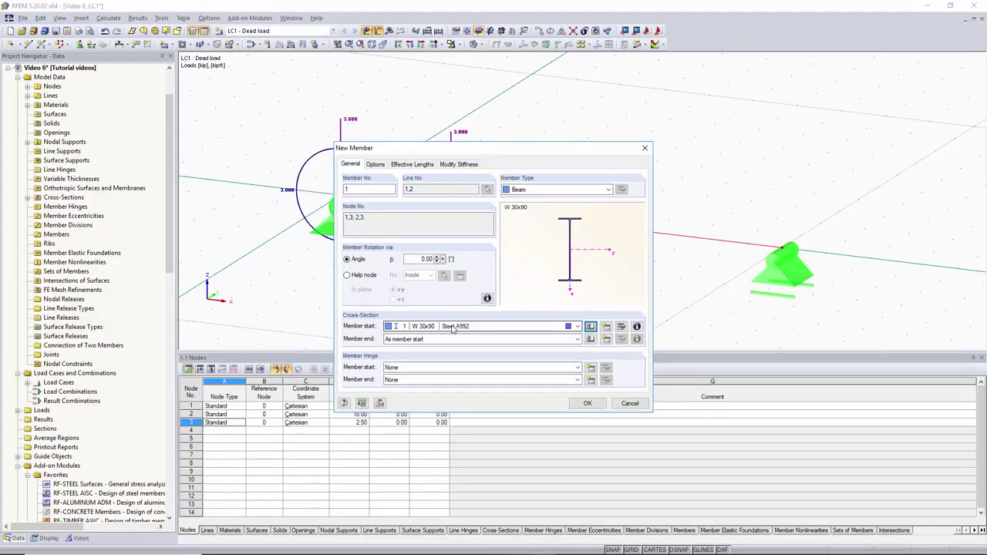
click(587, 404)
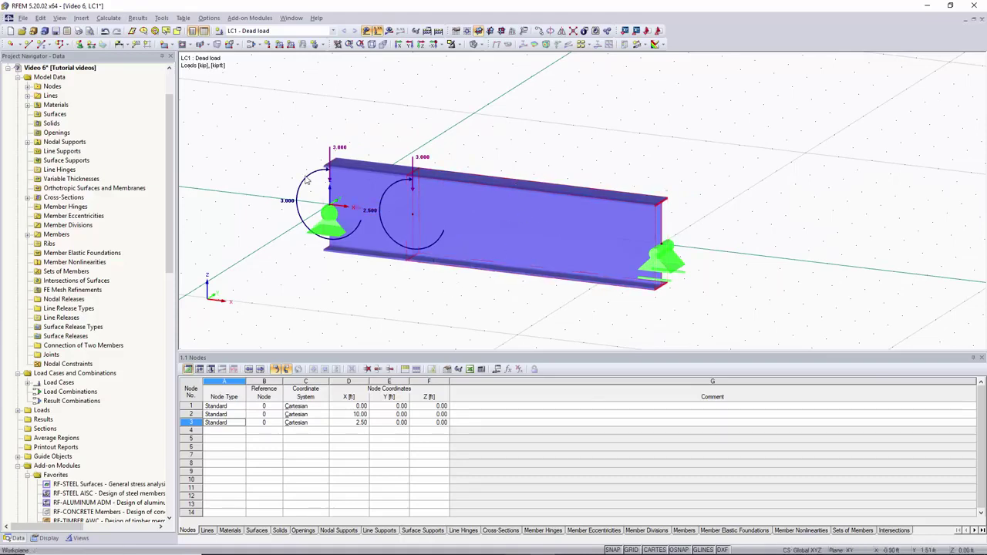
Calculate the results of load case LC1 and display the model as a wireframe.
click(438, 31)
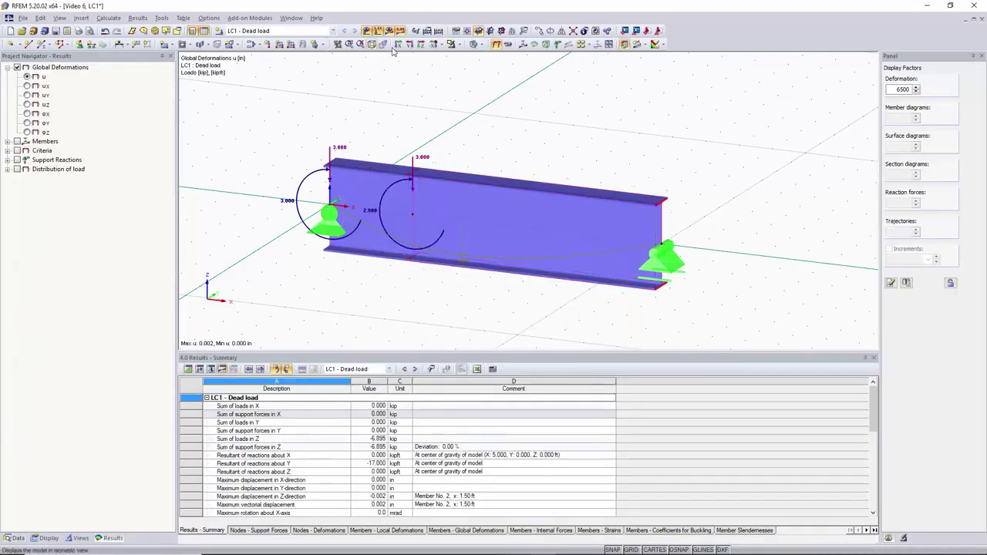
click(478, 44)
click(478, 57)
scroll(463, 259, up, 3)
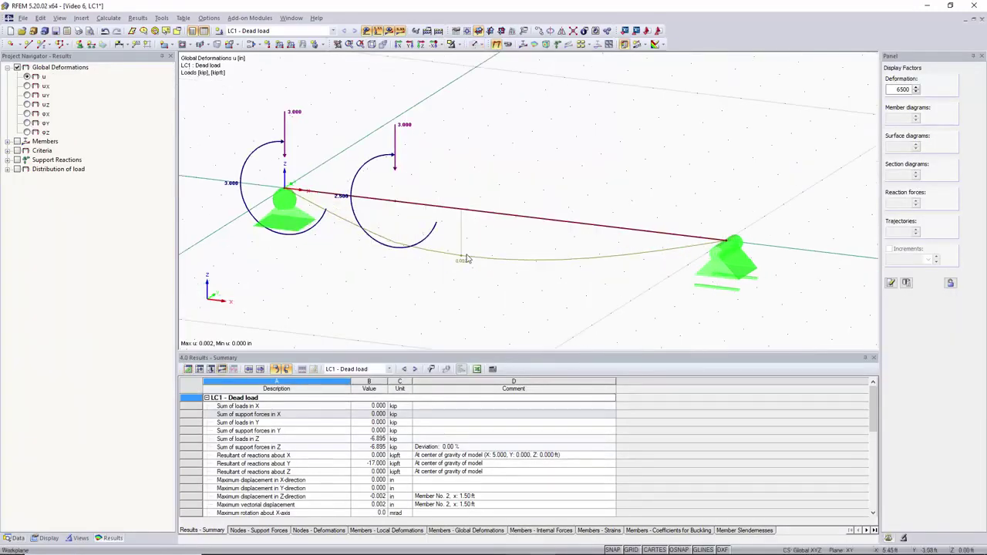
scroll(449, 264, down, 1)
Display the member results and show the shear force Vz diagram.
click(8, 141)
click(17, 142)
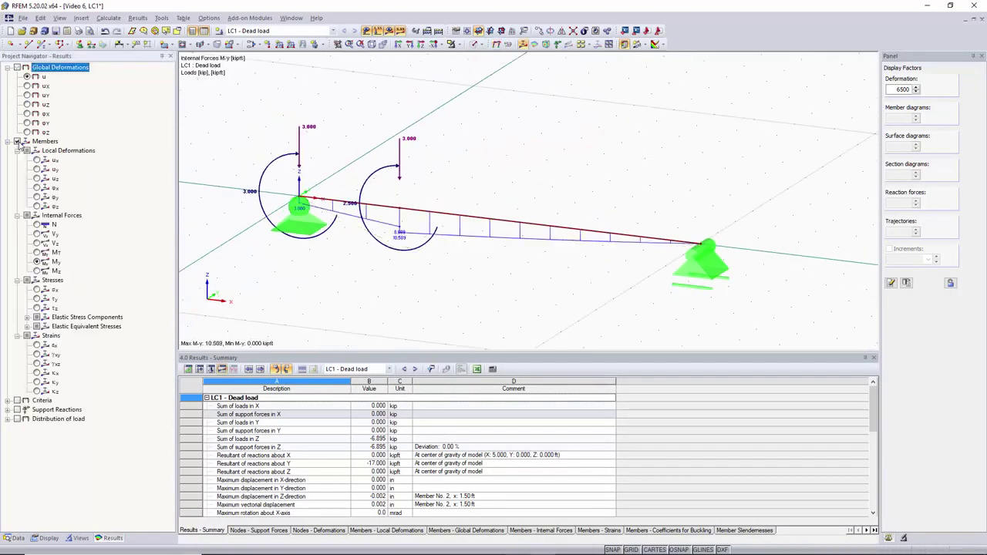
click(36, 244)
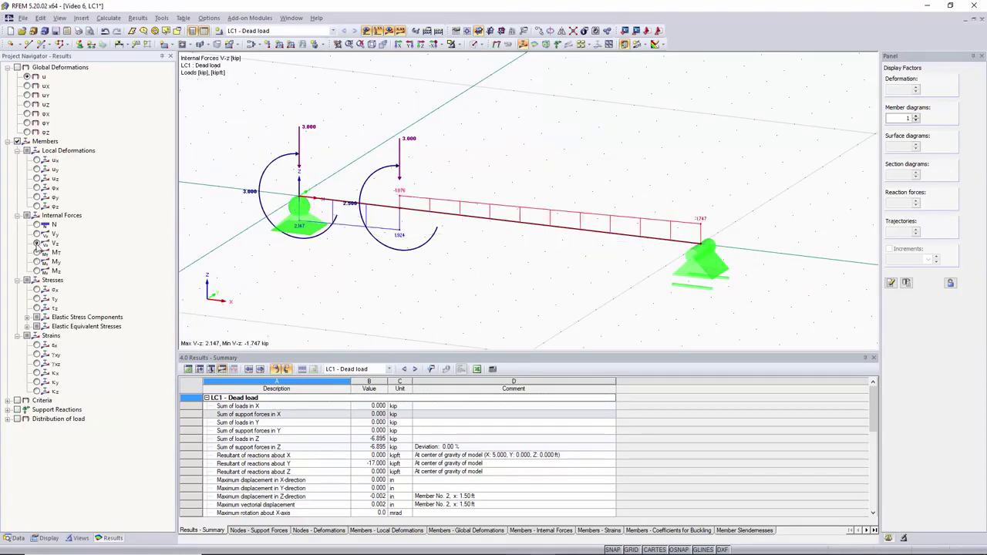